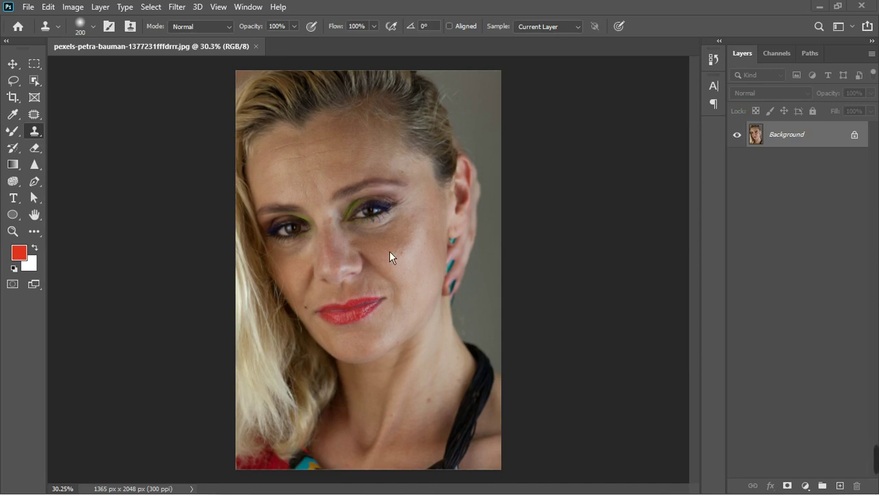
scroll(377, 204, "up", 2)
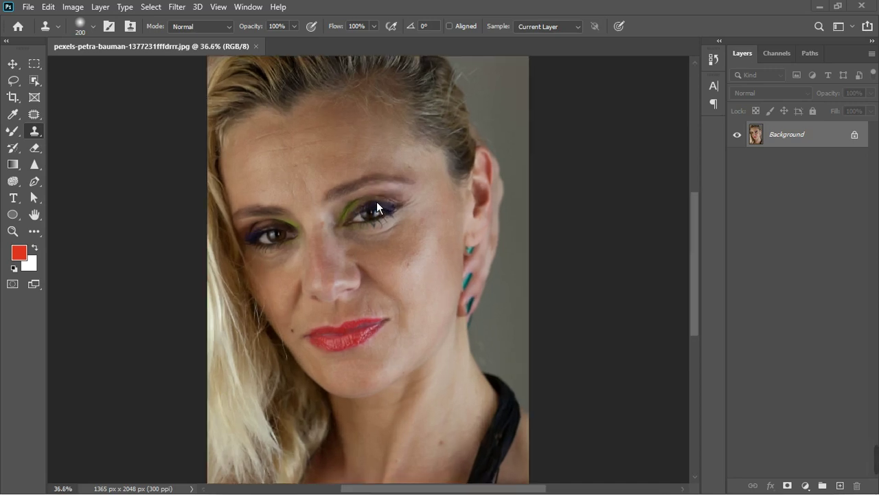
scroll(376, 202, "down", 2)
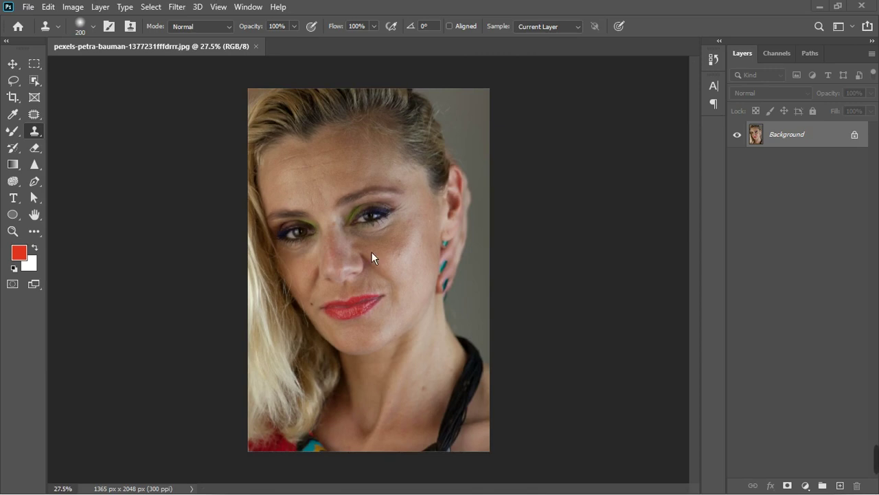
scroll(378, 208, "up", 3)
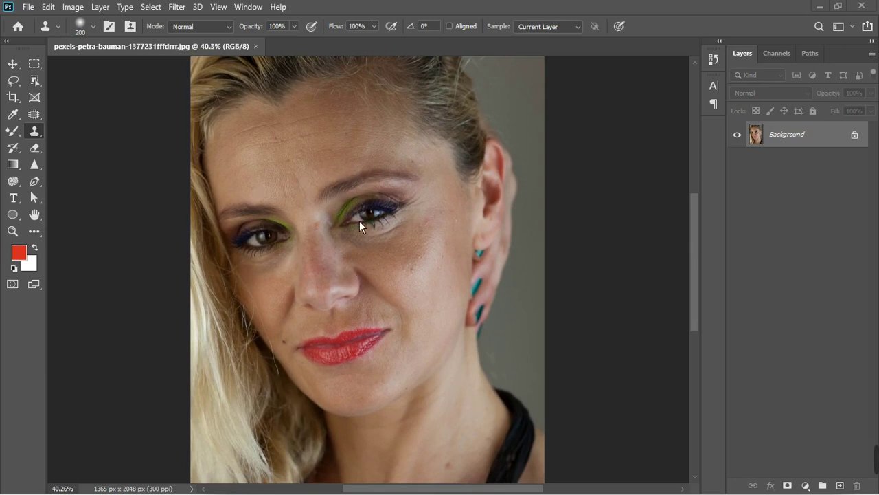
scroll(359, 220, "down", 2)
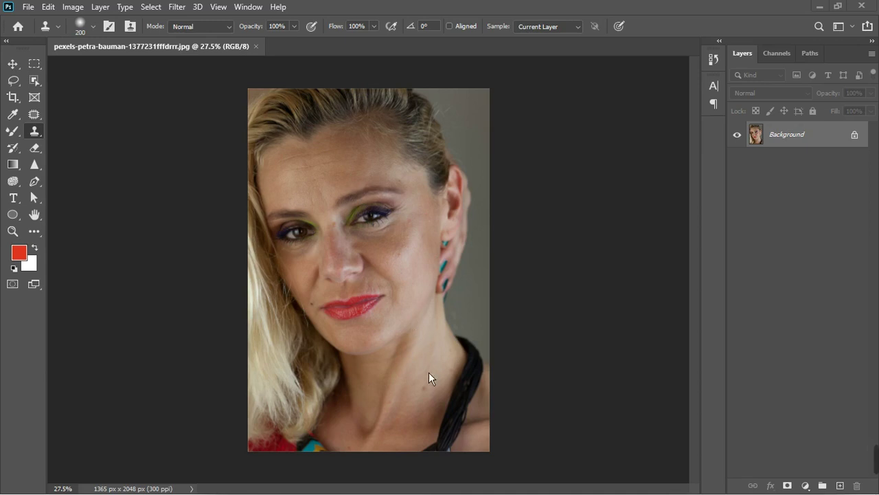
- Add a Hue/Saturation adjustment layer above the Background portrait
left_click(806, 486)
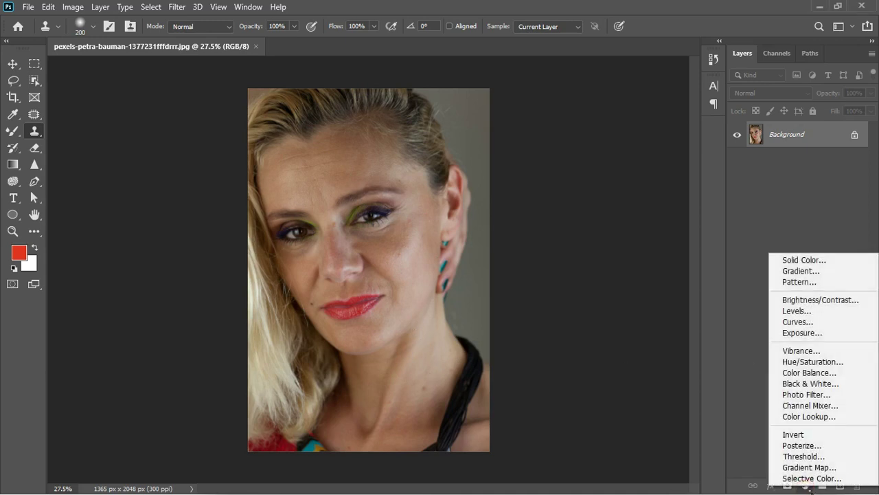
left_click(811, 372)
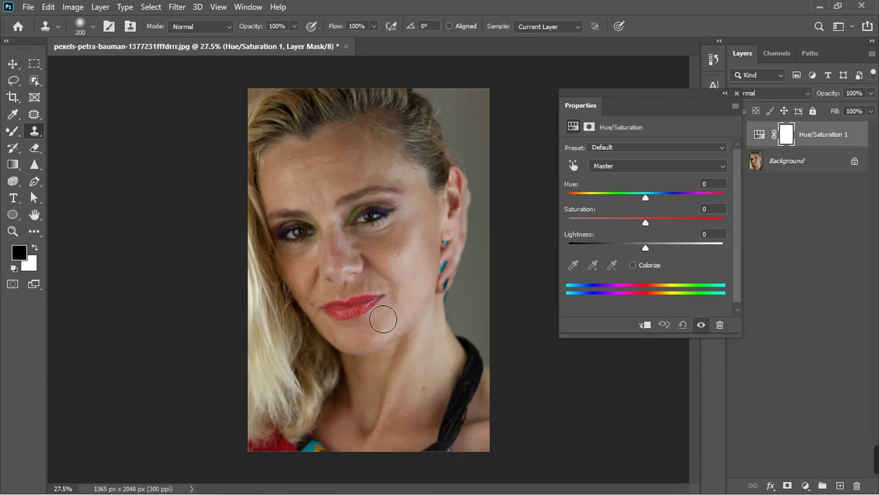
scroll(404, 278, "up", 3)
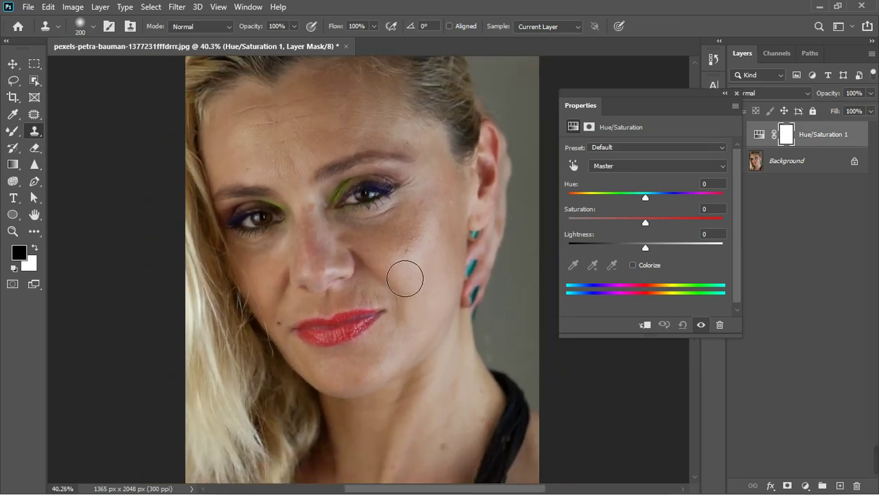
scroll(405, 278, "down", 2)
- Set the Reds saturation to -21 in the Hue/Saturation adjustment and compare the portrait with and without it
left_click(636, 167)
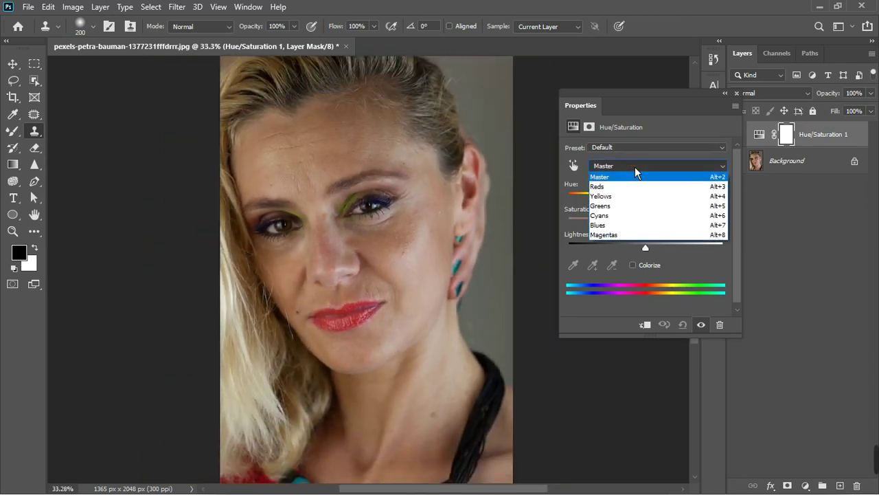
left_click(621, 187)
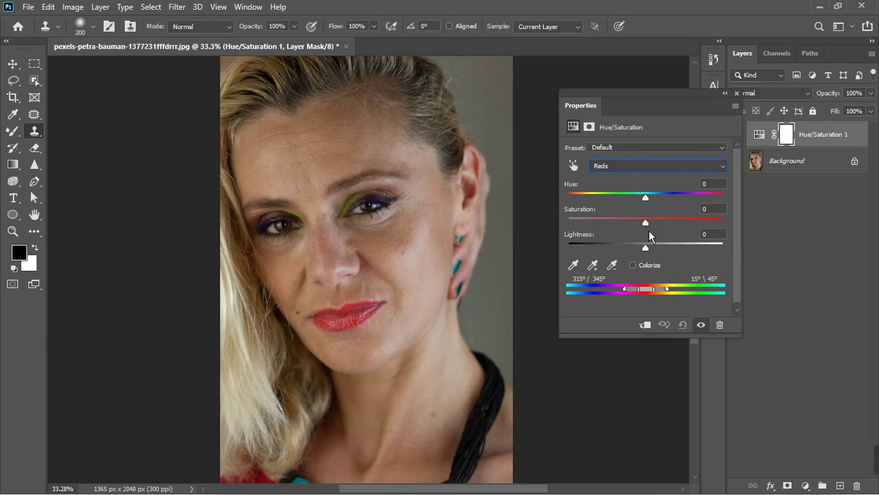
left_click_drag(650, 230, 644, 233)
left_click_drag(644, 230, 626, 237)
left_click_drag(626, 233, 630, 234)
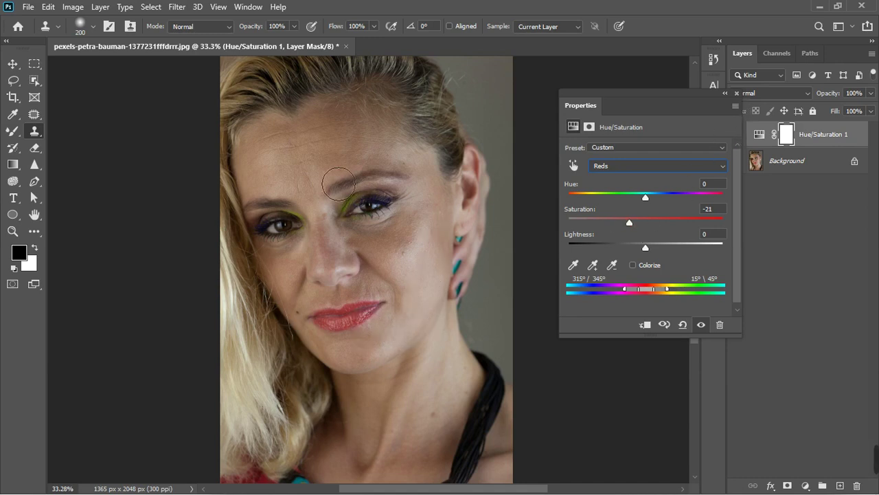
left_click(736, 93)
scroll(290, 257, "down", 3)
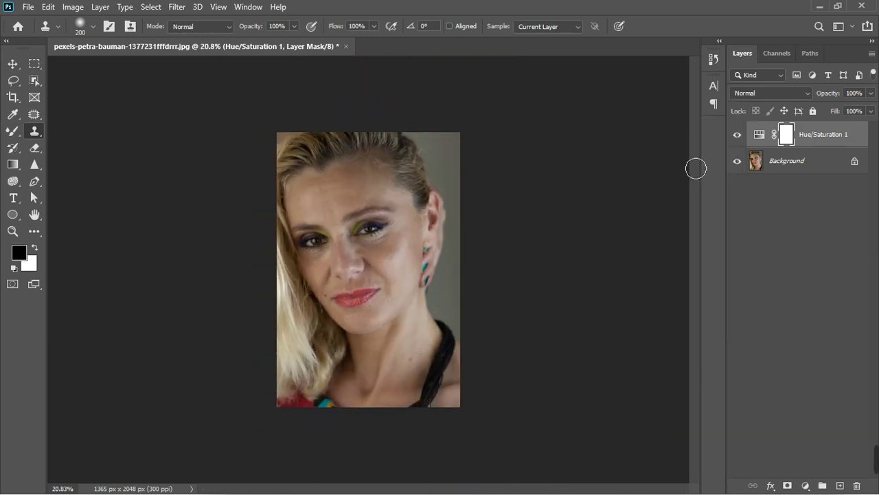
left_click(738, 136)
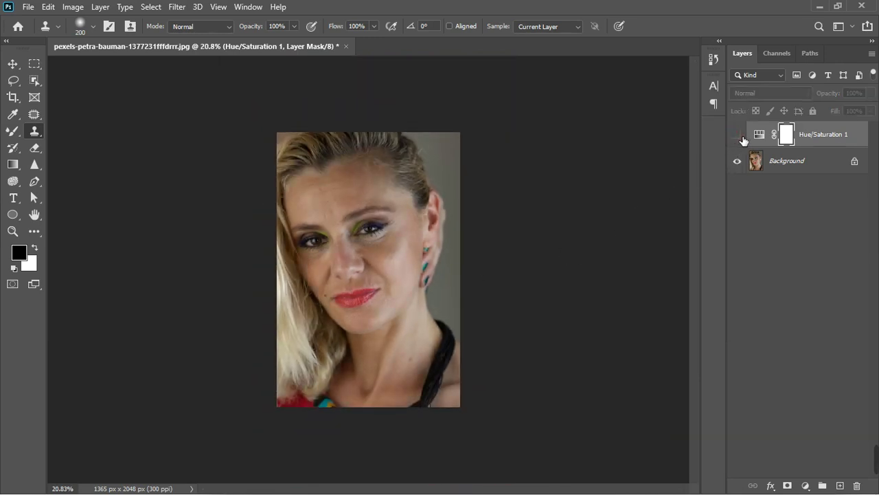
left_click(740, 136)
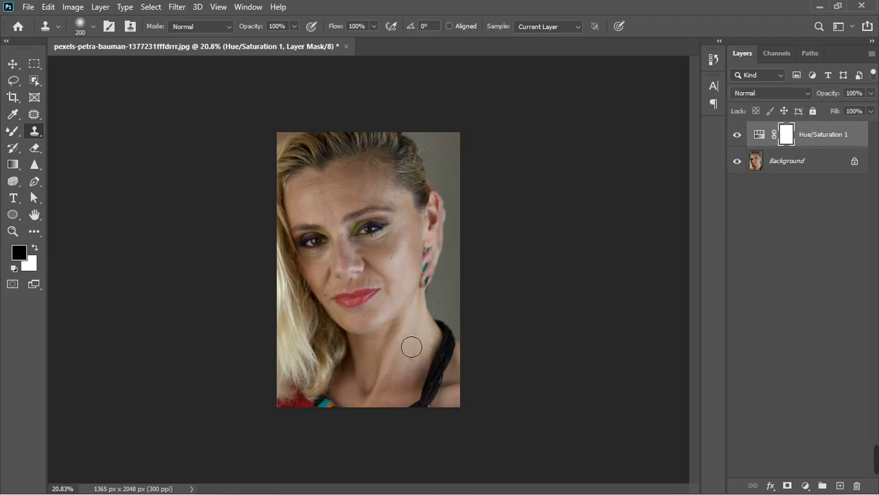
- Set the Yellows saturation to +21 in the existing Hue/Saturation adjustment layer
double_click(766, 136)
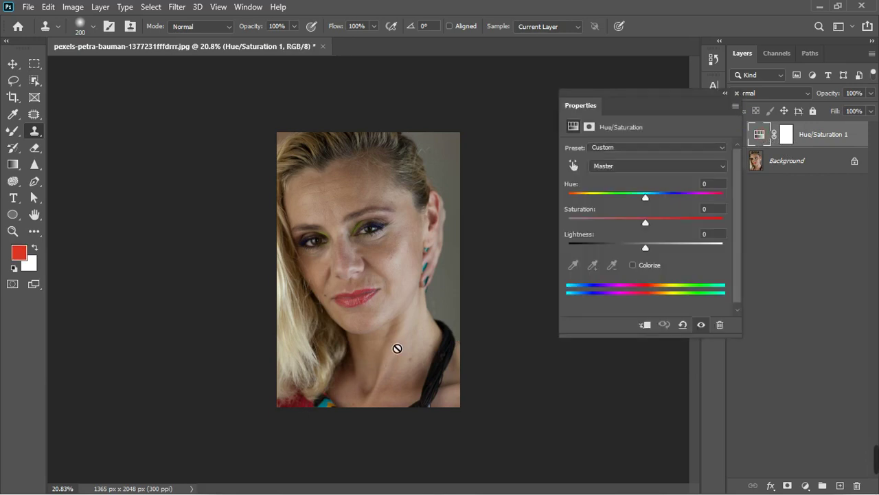
left_click(637, 168)
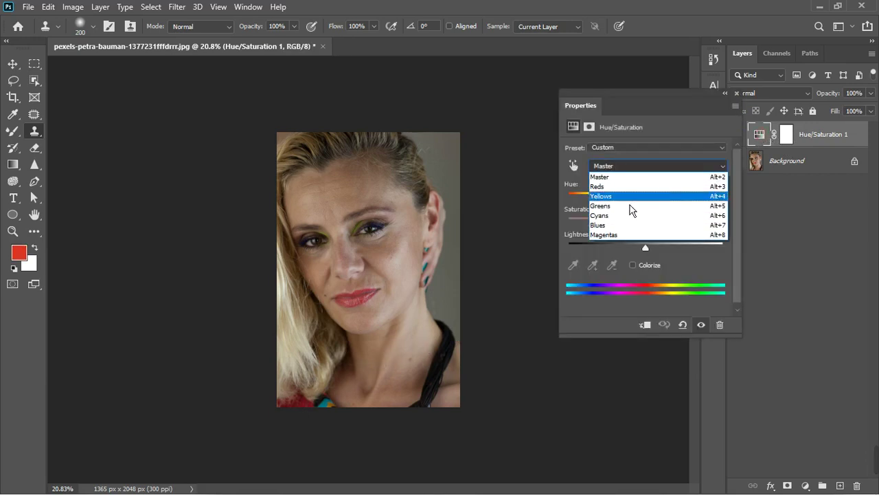
left_click(629, 197)
left_click_drag(650, 229, 668, 230)
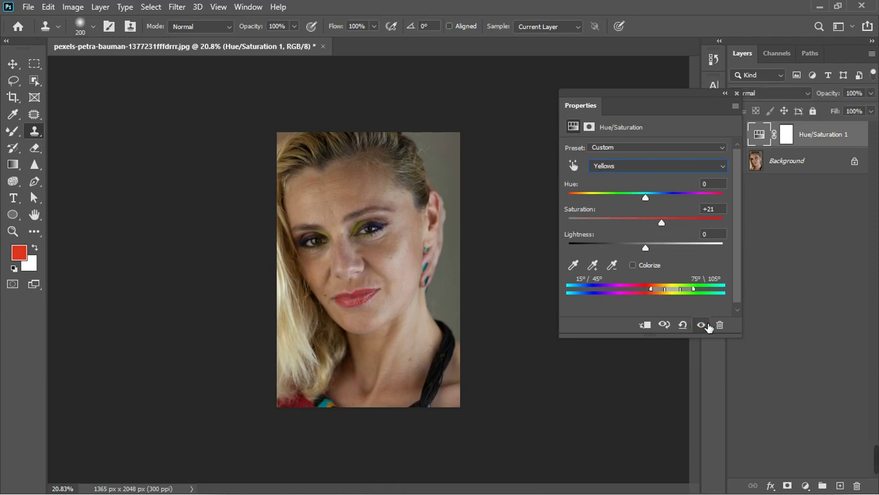
left_click_drag(666, 231, 661, 233)
left_click(737, 92)
scroll(361, 294, "up", 3)
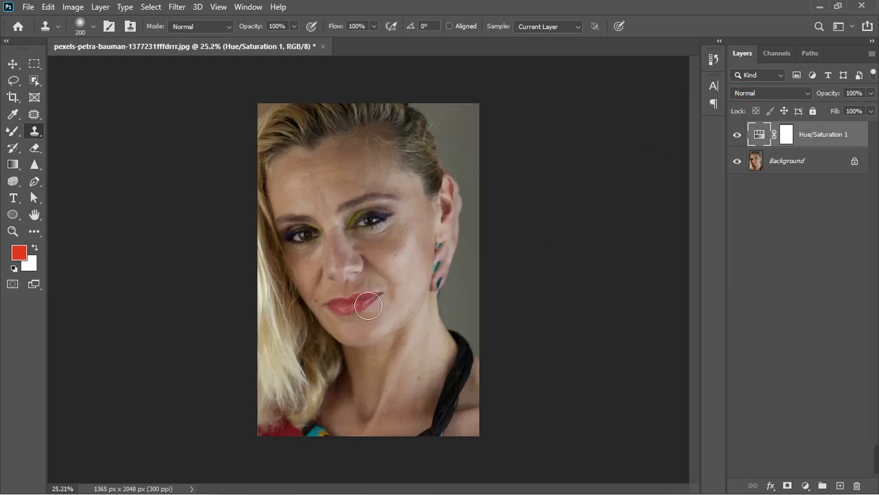
scroll(364, 294, "down", 1)
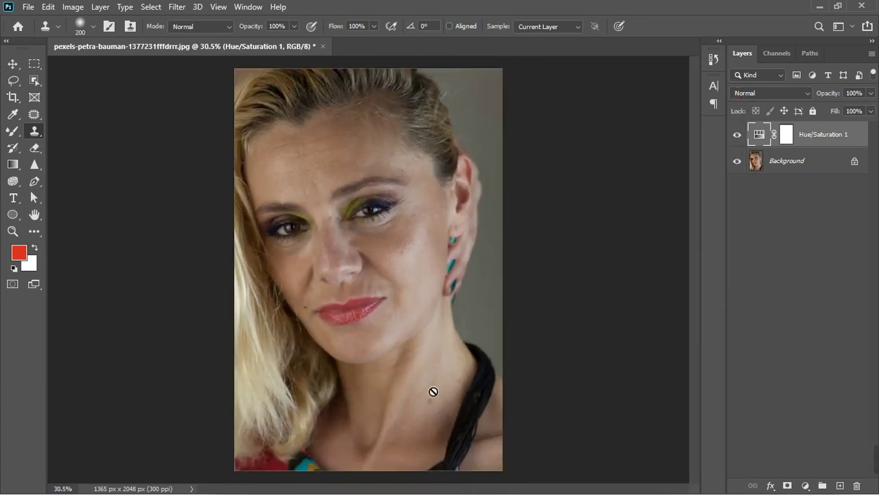
- Add a Curves adjustment layer and raise the midpoint of the RGB curve slightly to brighten the midtones
left_click(806, 486)
left_click(802, 327)
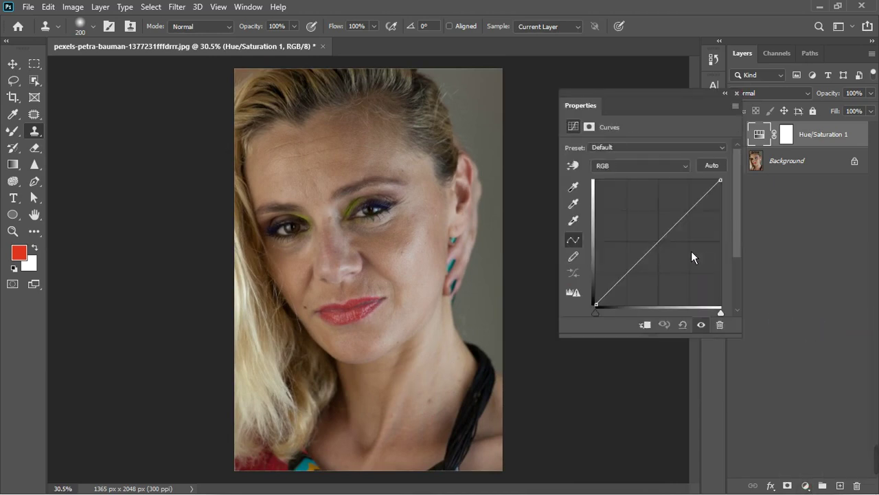
left_click(664, 233)
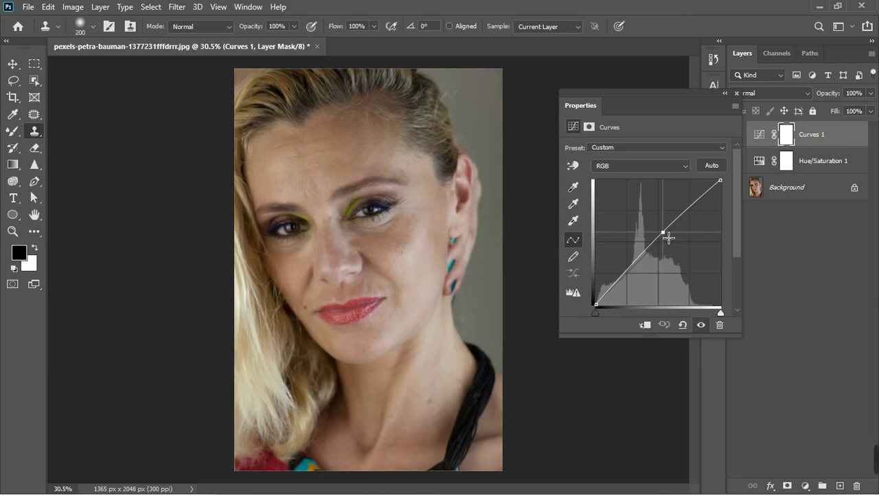
left_click_drag(668, 237, 665, 236)
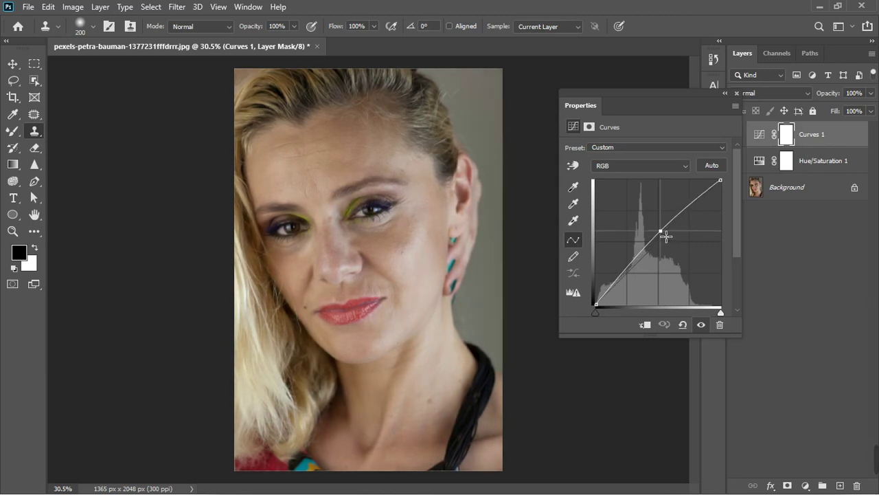
left_click(738, 94)
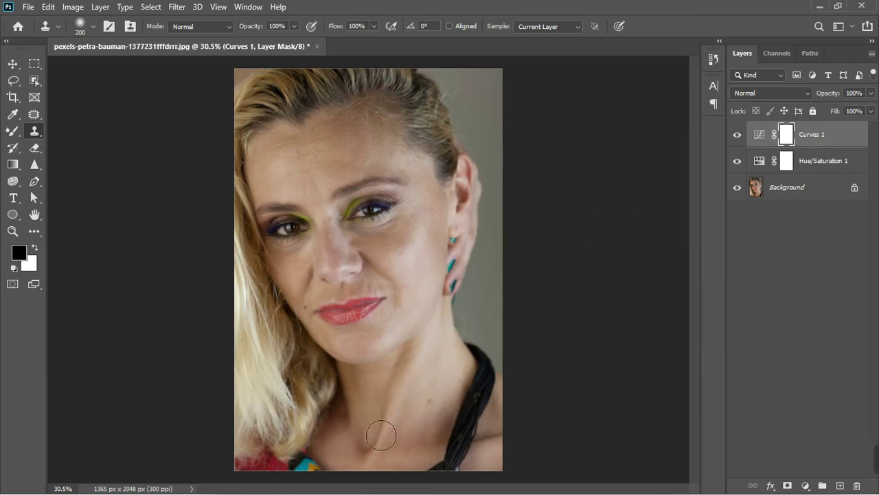
- Open the blending options of the Curves layer and place the dialog so the face stays visible
left_click(836, 141)
double_click(841, 141)
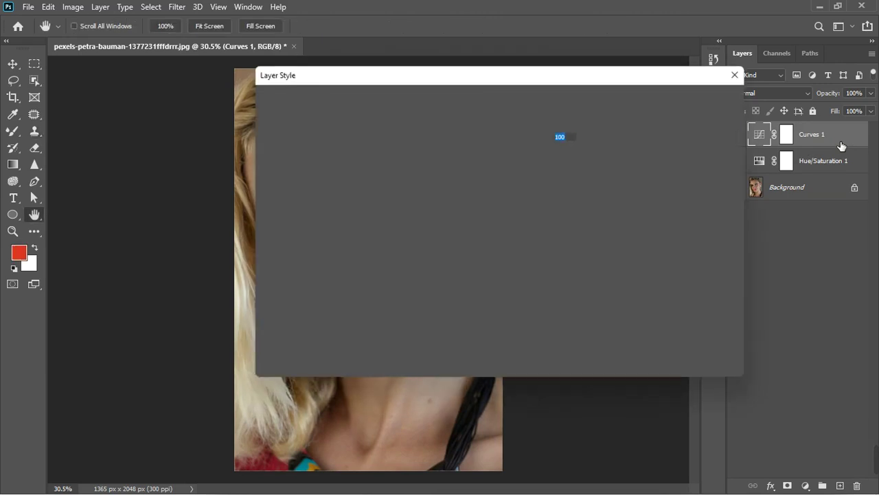
left_click_drag(534, 81, 744, 59)
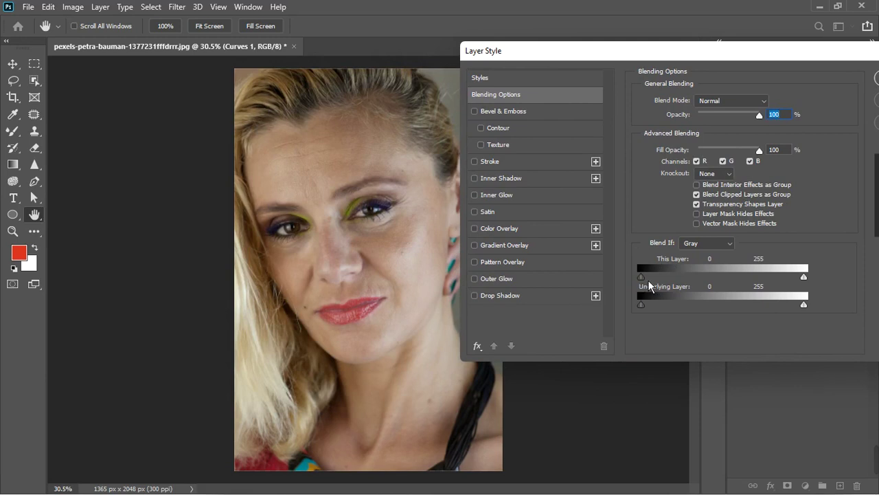
- Try Blend If on This Layer with the black point at 142, then with a split white point at 104 / 136
left_click_drag(649, 276, 738, 273)
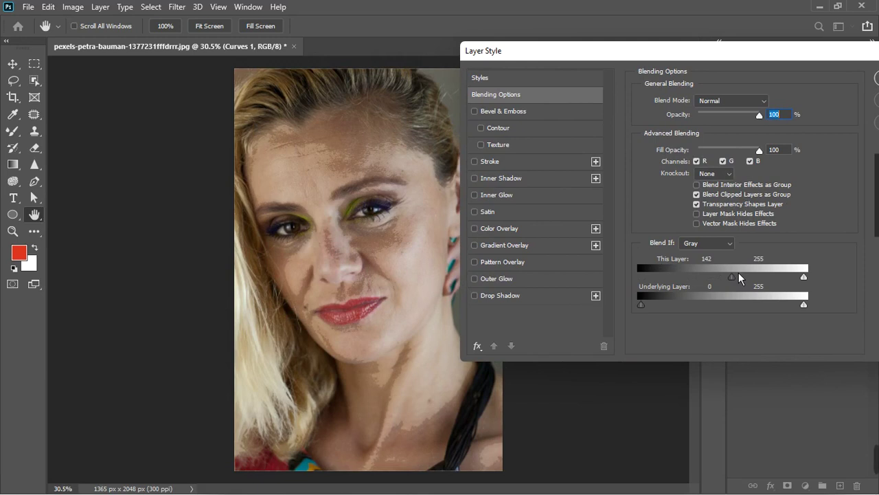
left_click_drag(738, 273, 619, 291)
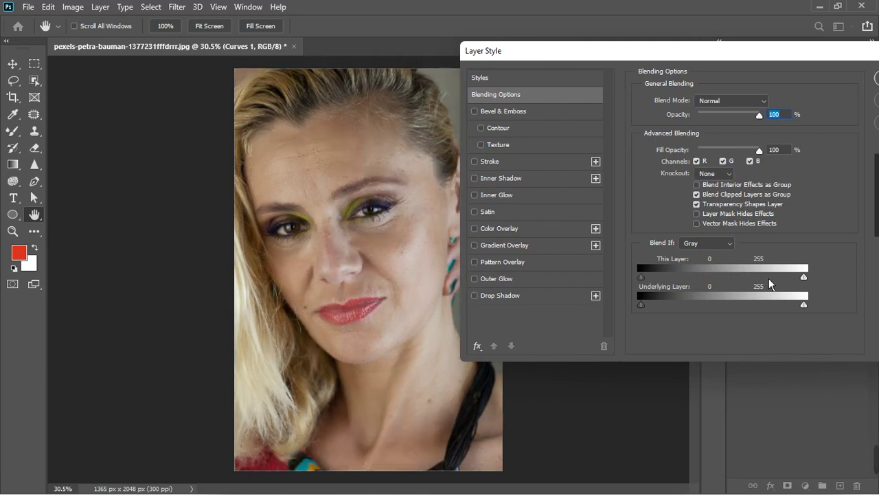
left_click_drag(808, 281, 713, 287)
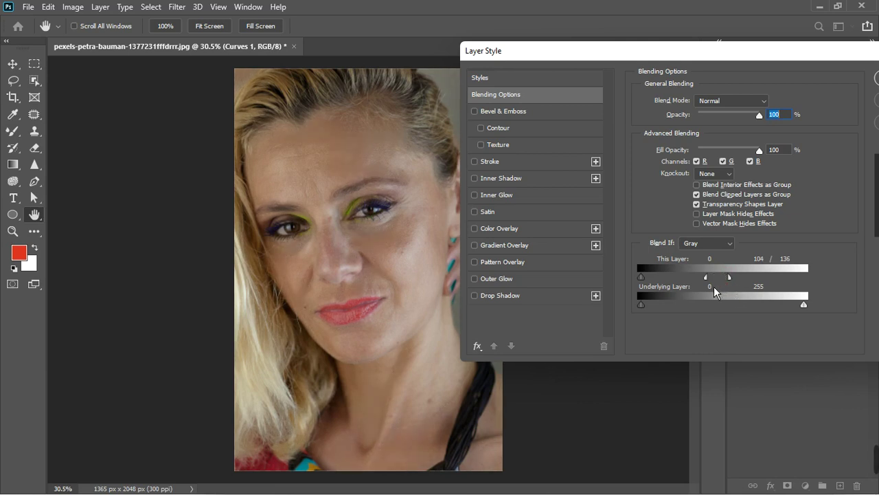
left_click_drag(764, 57, 721, 59)
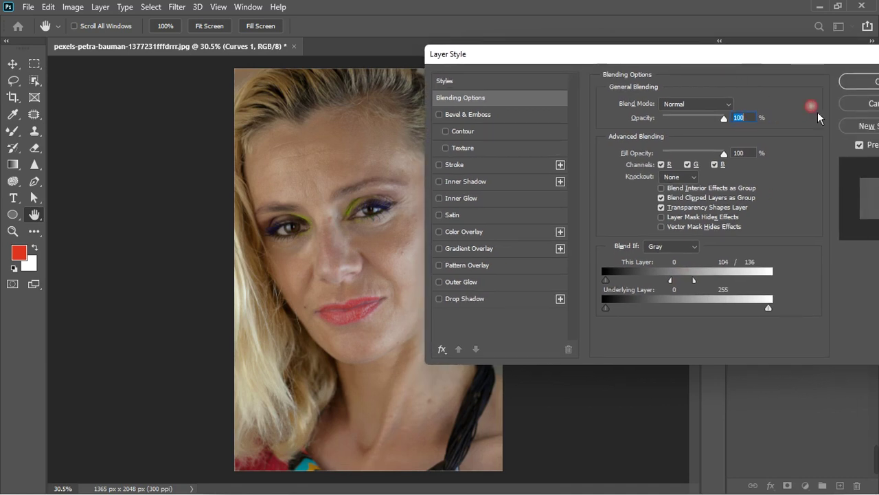
left_click(860, 146)
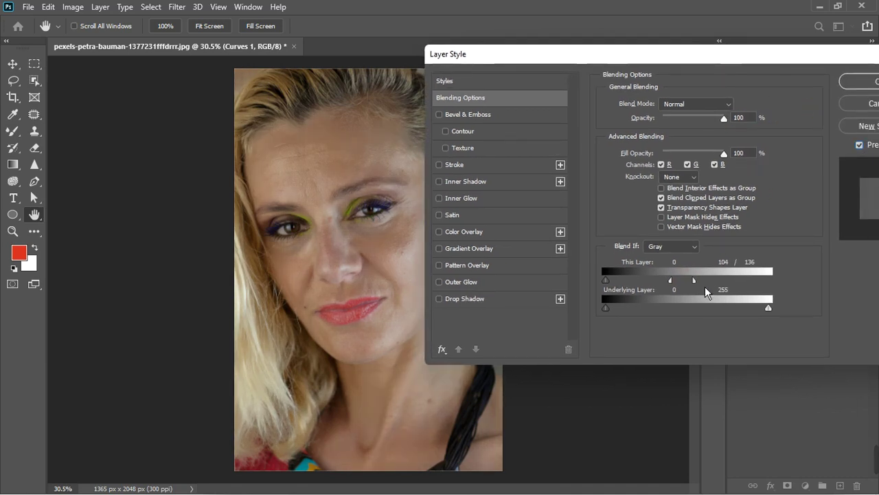
- Try the split This Layer white point at 67 / 107 and compare the effect with the preview off and on
left_click_drag(702, 288, 655, 291)
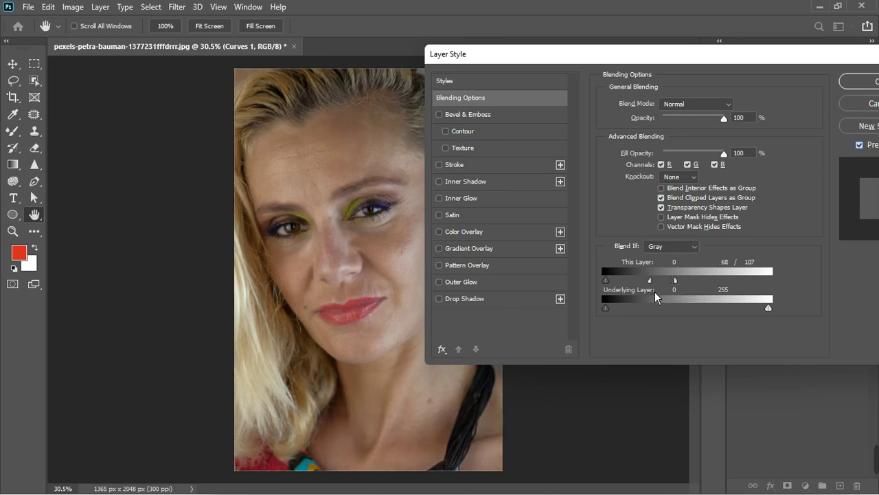
left_click(864, 147)
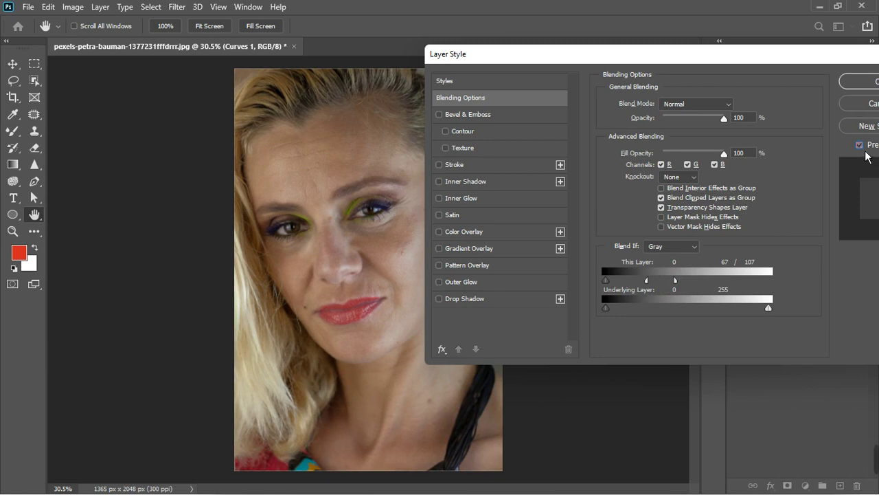
left_click(866, 152)
- Reset the This Layer white point to 255 and split the Underlying Layer white point at 58 / 126
left_click_drag(647, 281, 650, 322)
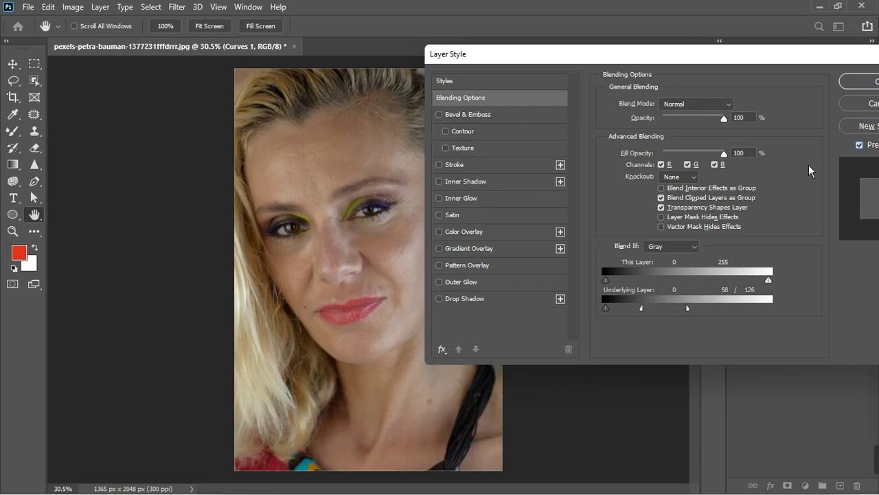
left_click(860, 145)
left_click(859, 145)
- Set the split Underlying Layer white point to 95 / 145, compare the preview, and apply the blending options
left_click_drag(694, 312, 706, 311)
left_click_drag(652, 312, 673, 308)
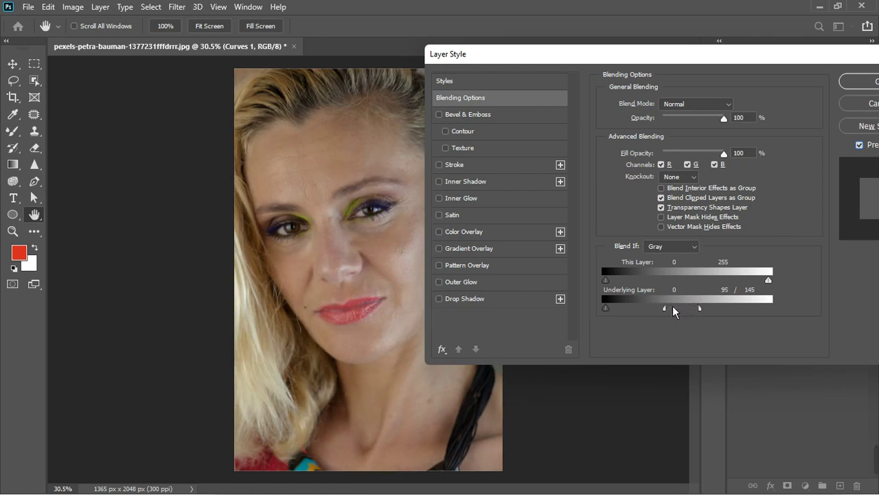
left_click(865, 150)
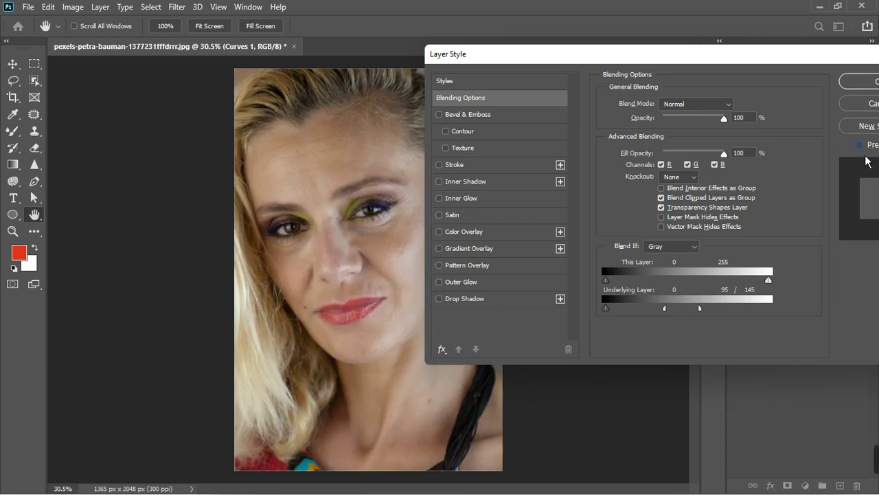
left_click(859, 145)
mouse_move(771, 68)
left_mouse_down()
mouse_move(351, 159)
mouse_move(311, 295)
mouse_move(548, 153)
left_mouse_up()
left_click(571, 161)
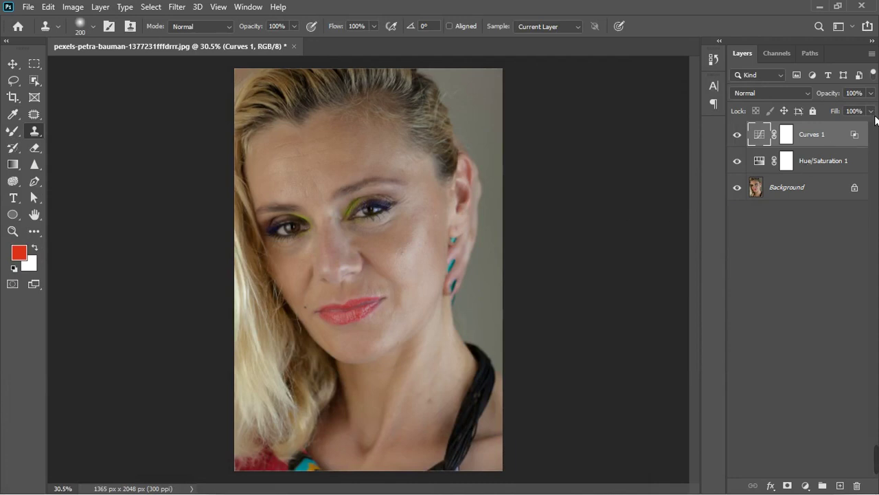
- Try a 61% fill on the Curves layer and toggle its visibility to compare the skin tone
left_click_drag(876, 120, 855, 140)
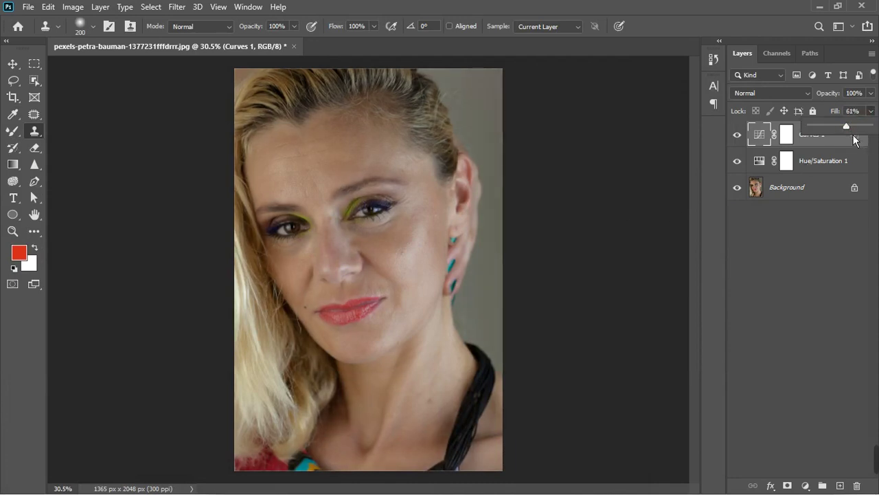
left_click(737, 135)
left_click(737, 135)
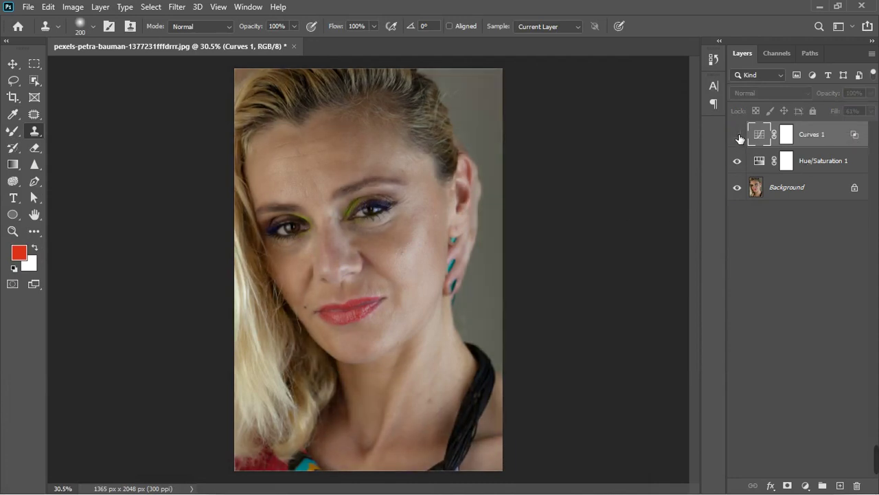
left_click(738, 136)
left_click(738, 136)
left_click(738, 136)
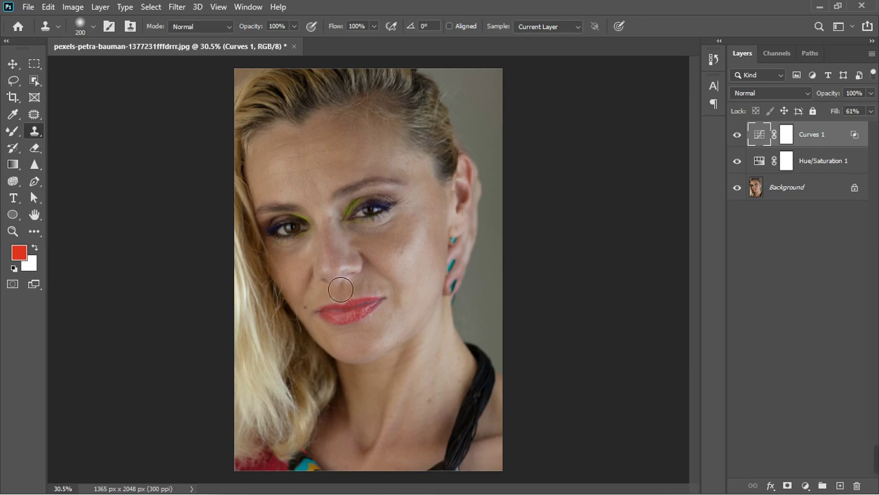
scroll(385, 280, "down", 3)
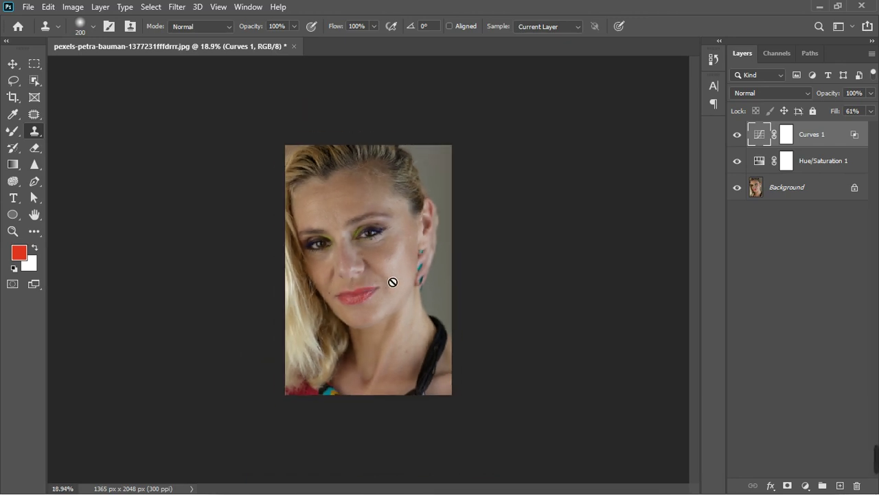
left_click(737, 134)
left_click(739, 135)
- Lower the Curves layer's fill to 50% and compare the portrait with the layer hidden and shown
left_click_drag(870, 111, 848, 135)
left_click(738, 136)
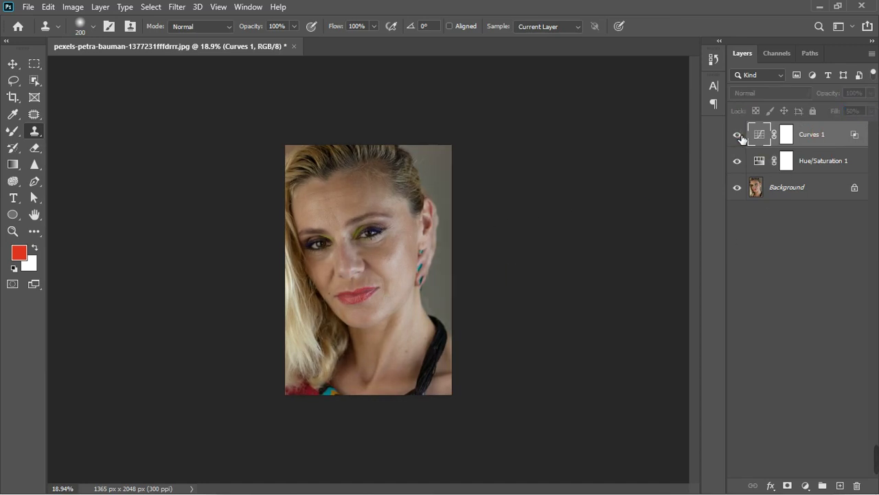
left_click(739, 136)
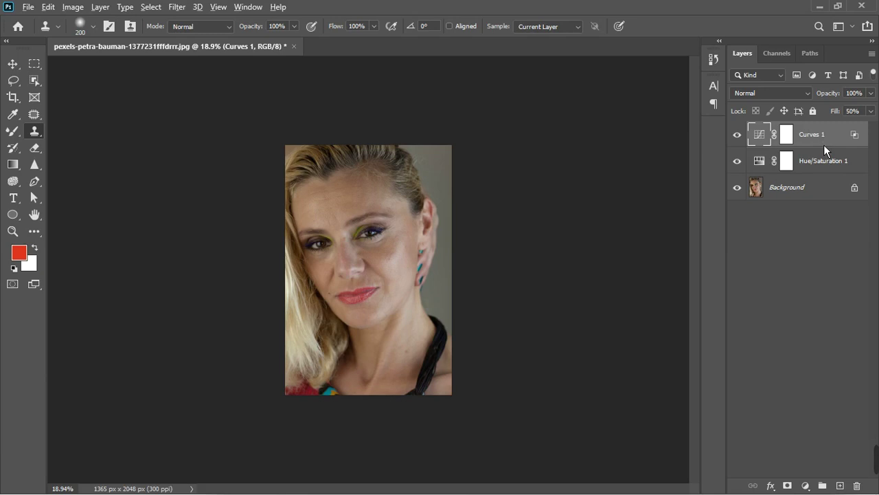
- Stamp all visible layers into a new merged layer on top and hide the original layers beneath it
key("ctrl+alt+shift+s")
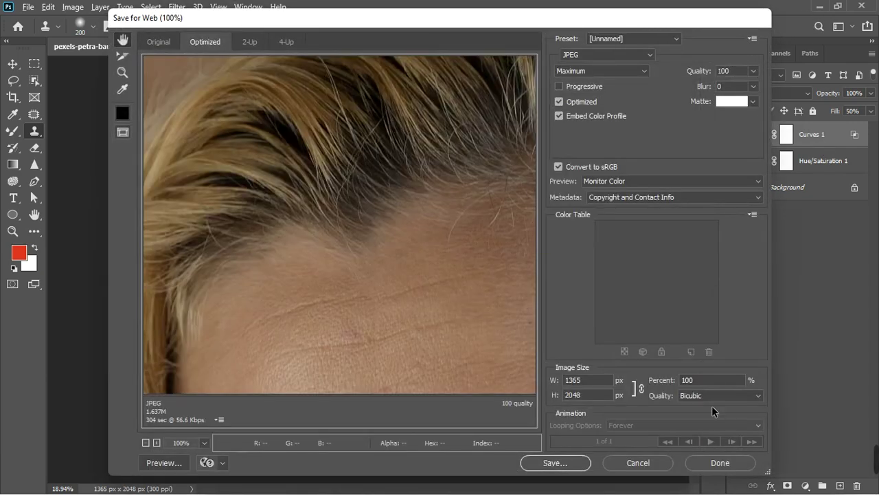
left_click(640, 465)
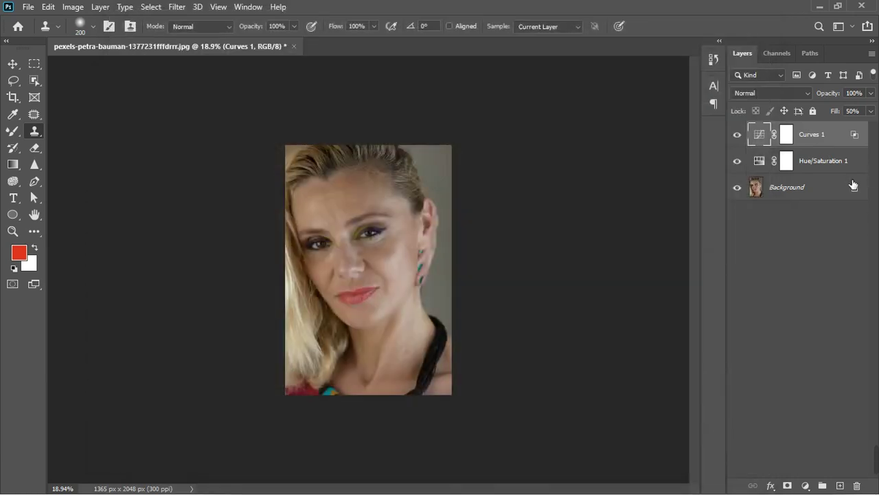
key("ctrl+alt+shift+e")
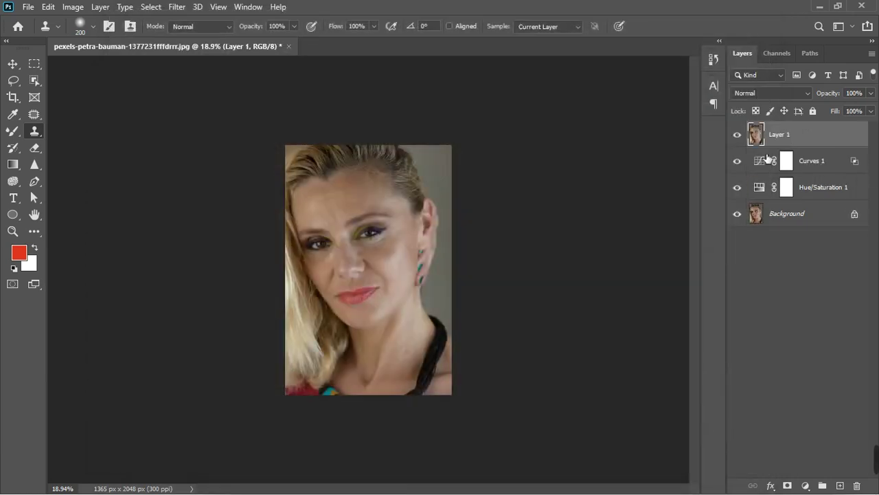
left_click_drag(739, 166, 739, 226)
- Duplicate the merged layer twice, naming the lower copy "color" and the upper copy "texture"
key("ctrl+j")
key("ctrl+j")
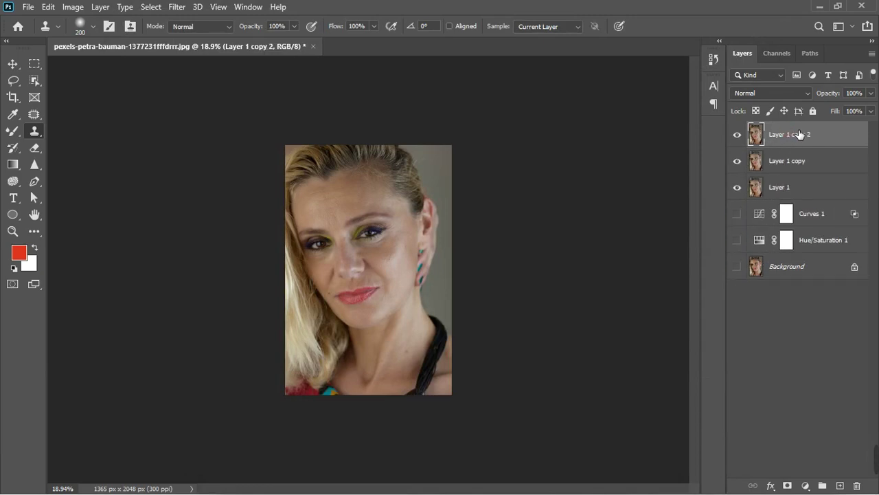
double_click(783, 162)
type("color")
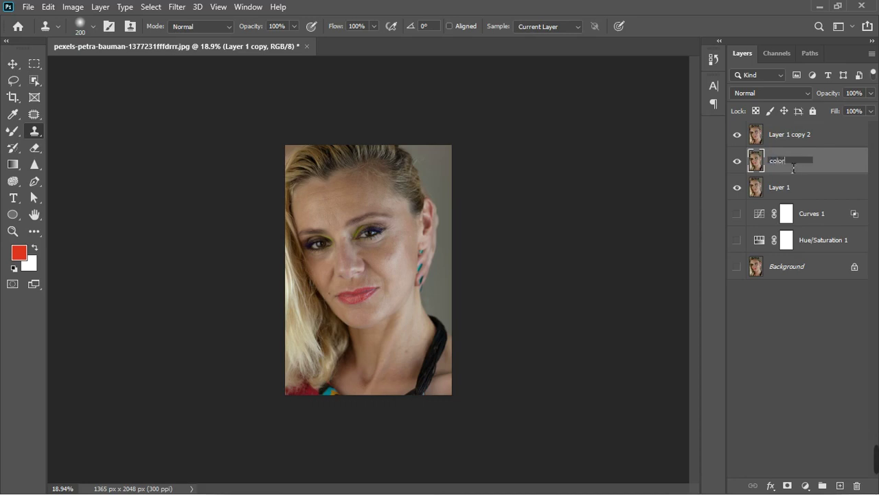
key("Return")
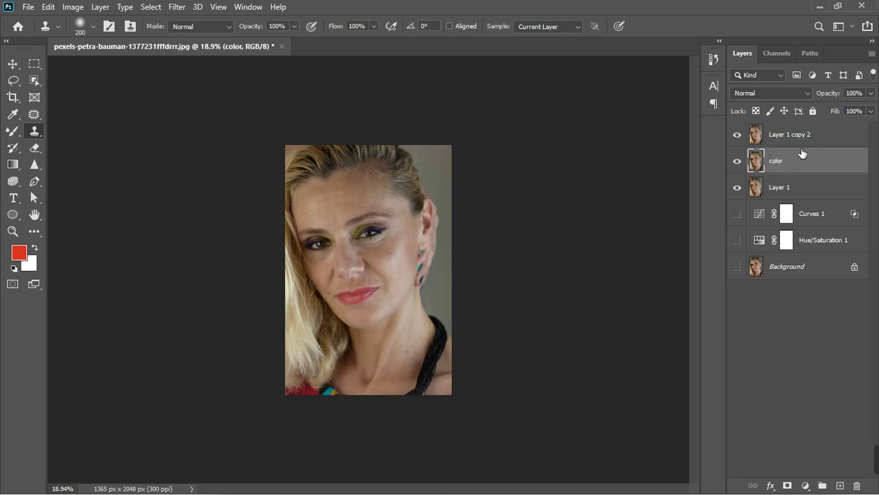
double_click(792, 135)
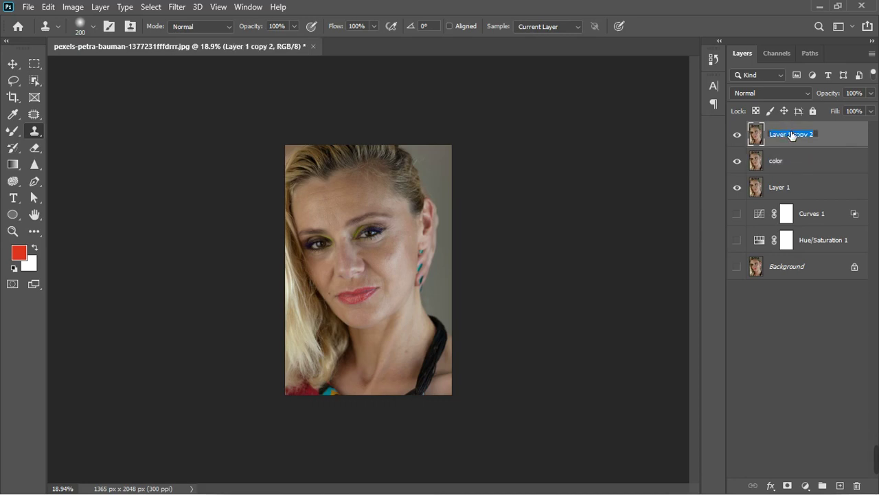
type("texture")
key("Return")
- Hide the texture layer and apply a Gaussian Blur with a 9.0 pixel radius to the color layer
left_click(737, 135)
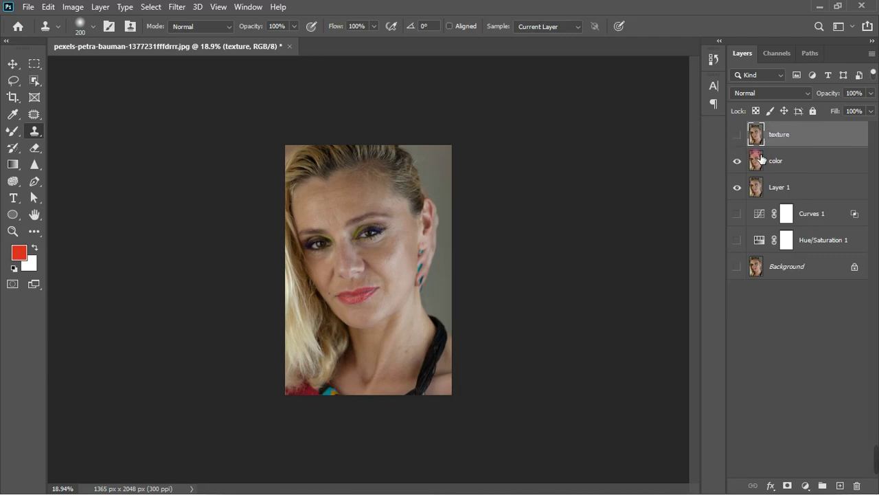
left_click(795, 169)
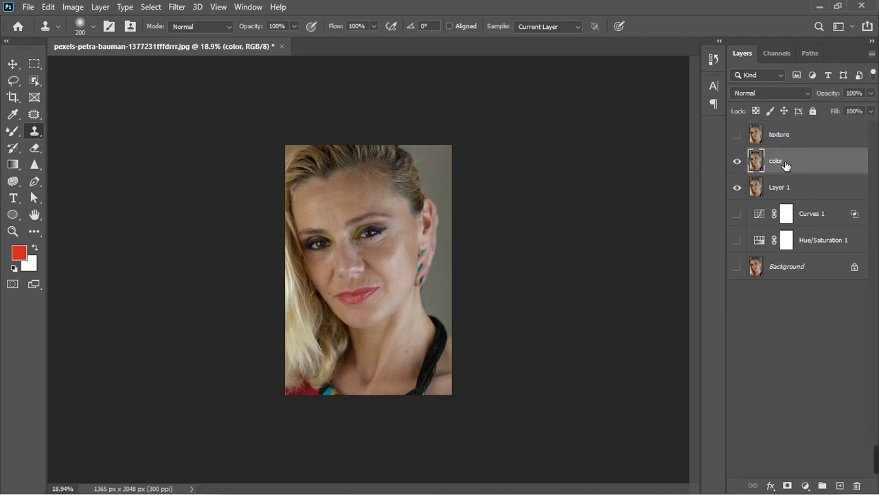
left_click(178, 8)
mouse_move(215, 169)
mouse_move(218, 153)
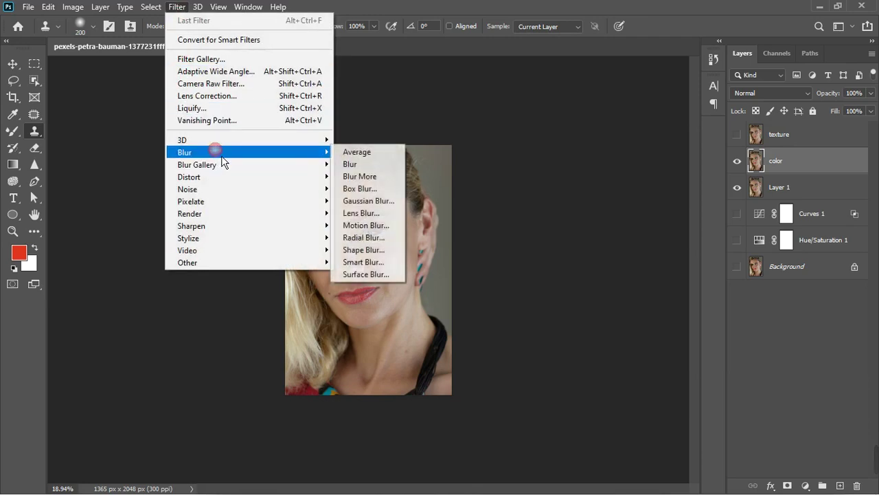
left_click(366, 208)
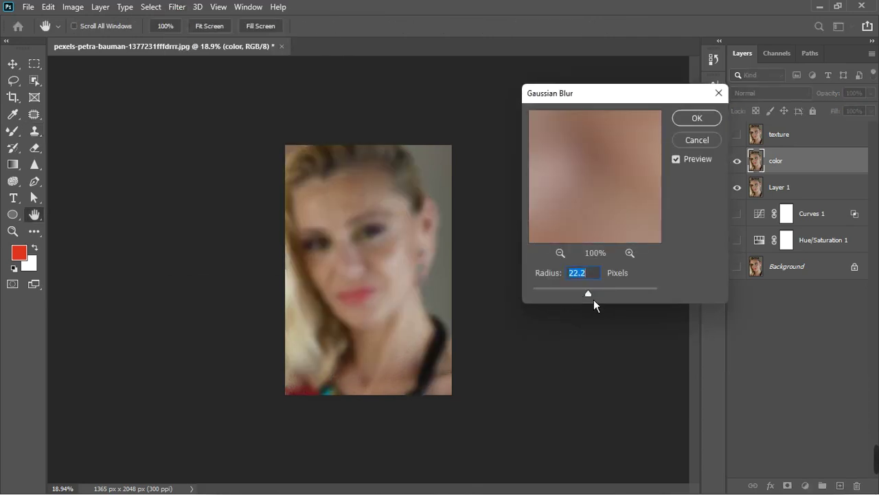
mouse_move(594, 300)
left_mouse_down()
mouse_move(572, 307)
mouse_move(581, 299)
left_mouse_up()
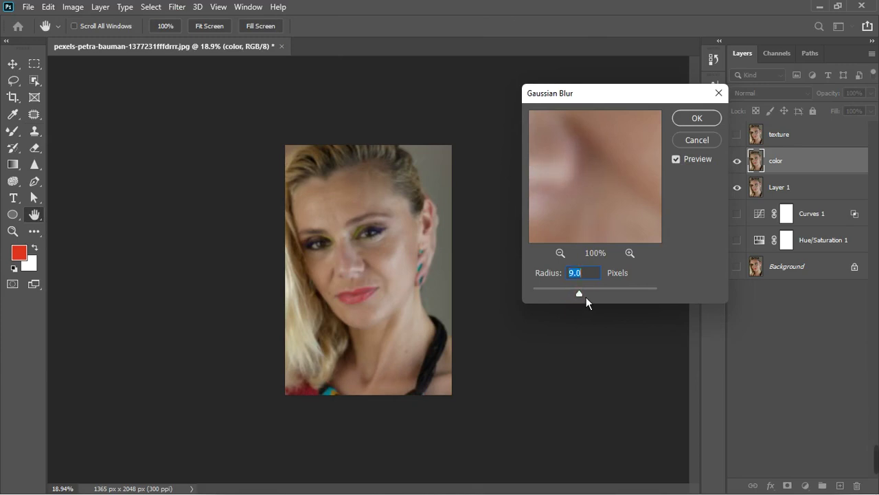
left_click(696, 118)
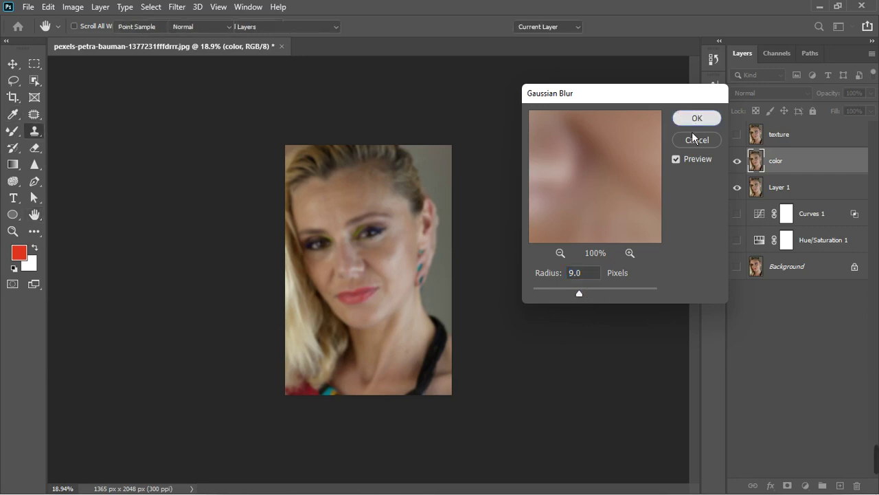
- Show the texture layer and use Apply Image on it with the color layer as source, Subtract blending, scale 2 and offset 128
left_click(737, 135)
left_click(797, 137)
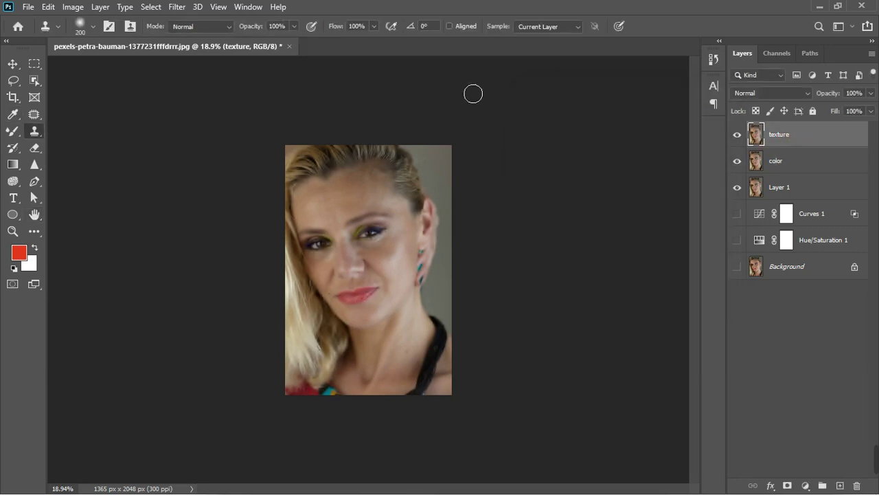
left_click(73, 7)
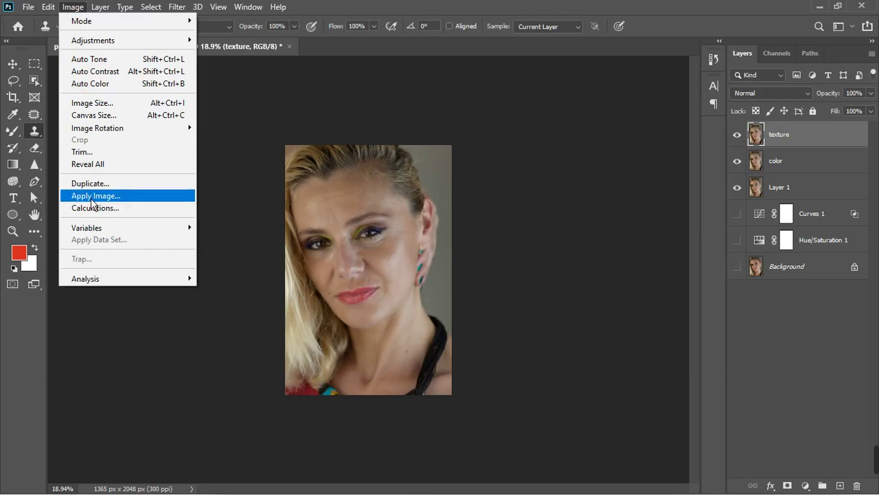
left_click(92, 196)
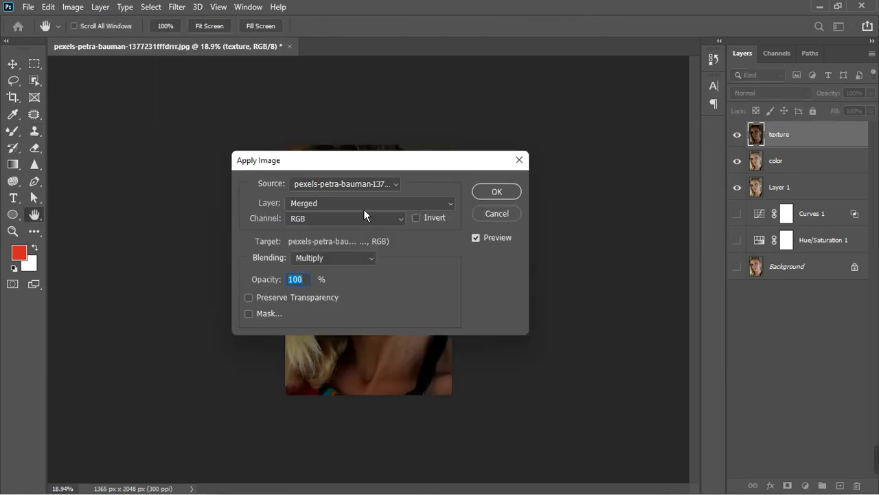
left_click(363, 209)
left_click(333, 249)
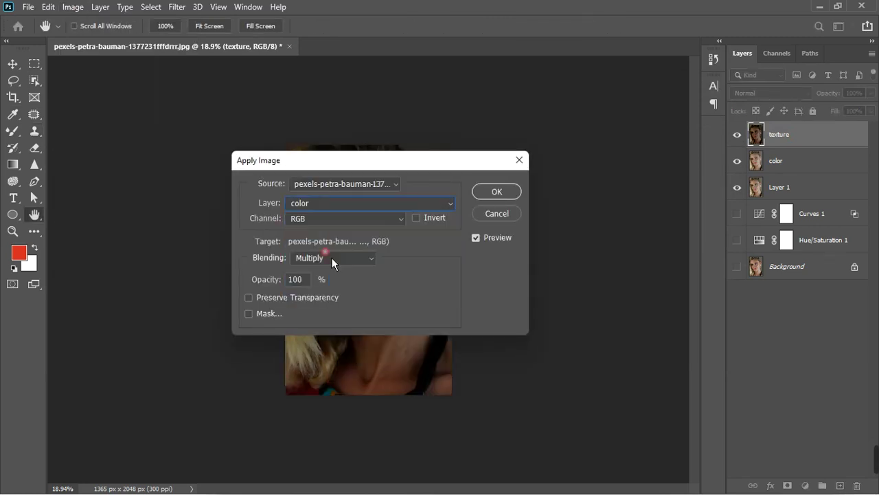
left_click(369, 258)
left_click(329, 438)
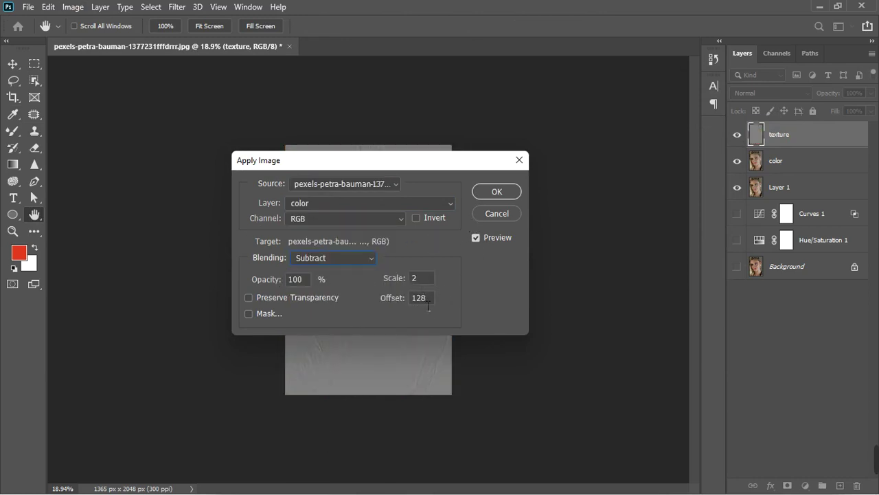
left_click(494, 196)
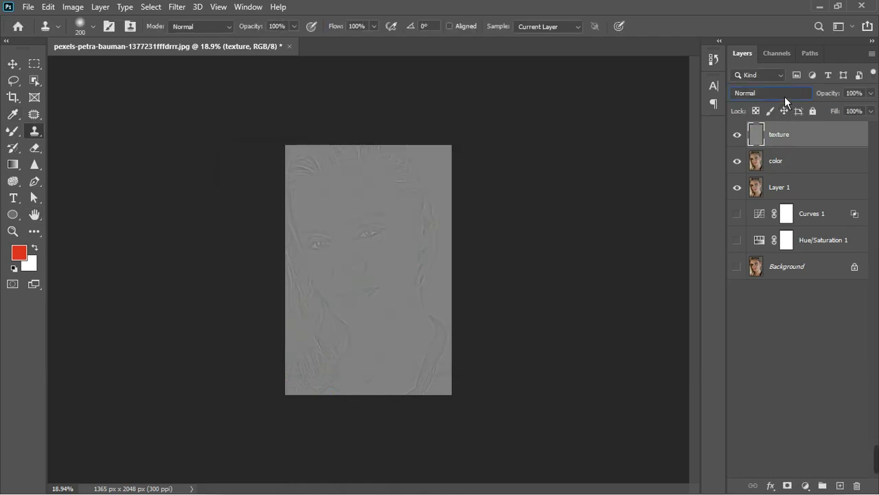
- Set the texture layer's blend mode to Linear Light and put the texture and color layers in an expanded group
left_click(784, 94)
left_click(769, 291)
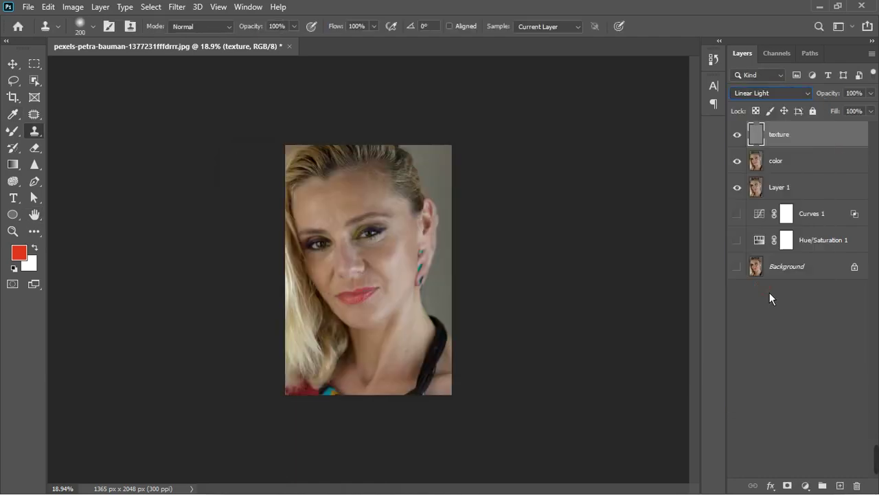
left_click(822, 485)
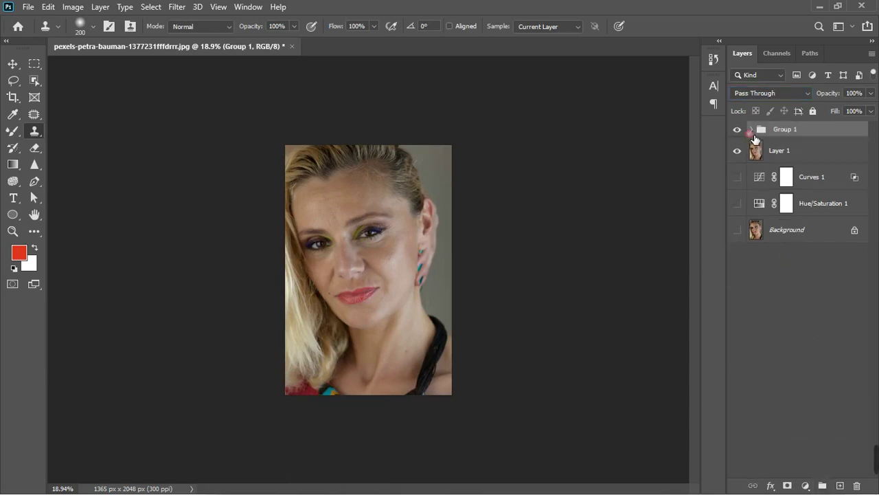
left_click(753, 130)
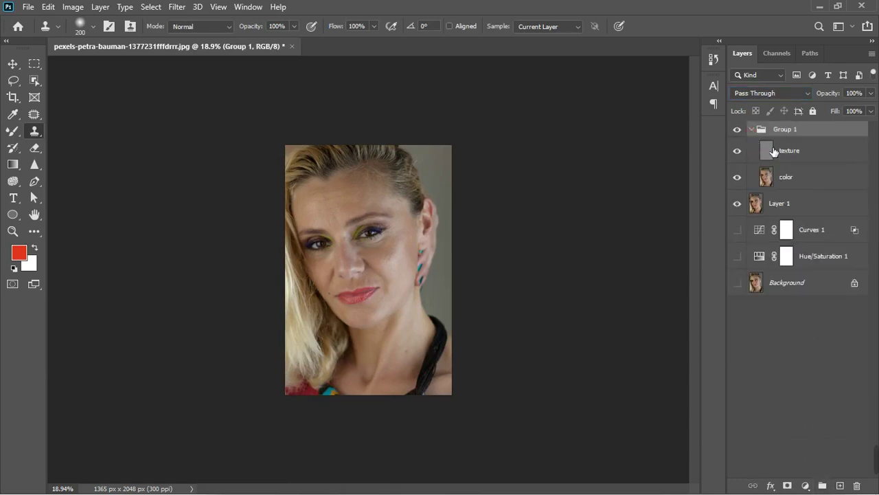
- Blend the uneven skin tones on the neck of the color layer using the Mixer Brush at size 175
left_click(794, 179)
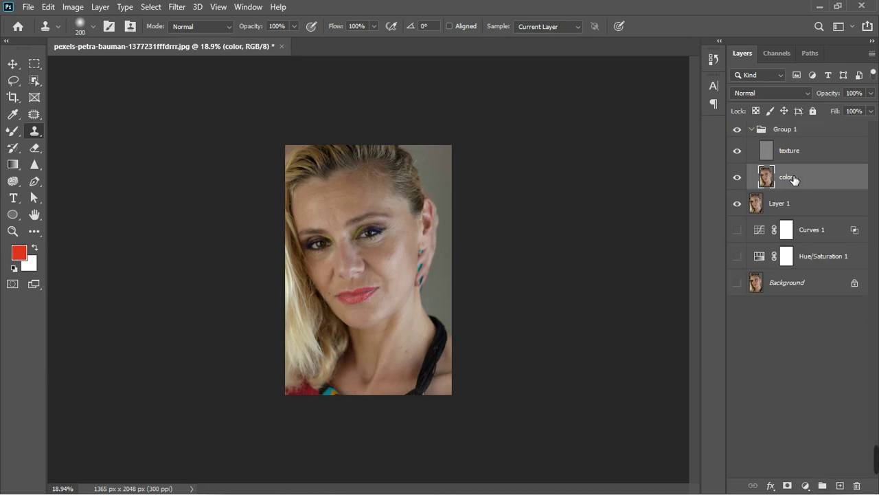
key("b")
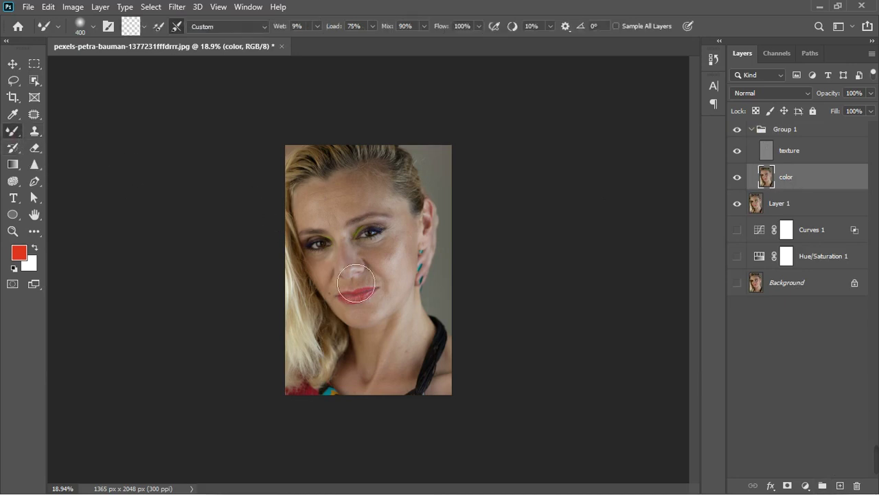
scroll(418, 298, "up", 2)
scroll(418, 298, "up", 3)
scroll(433, 379, "down", 2)
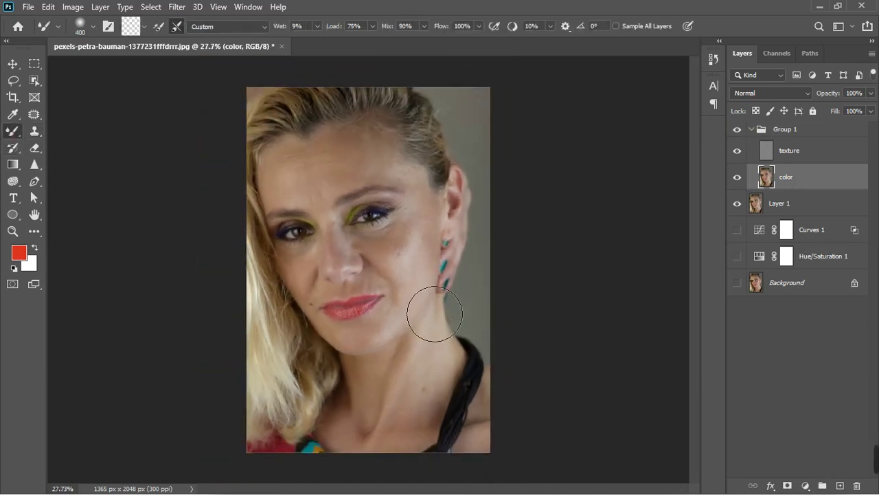
scroll(391, 336, "up", 3)
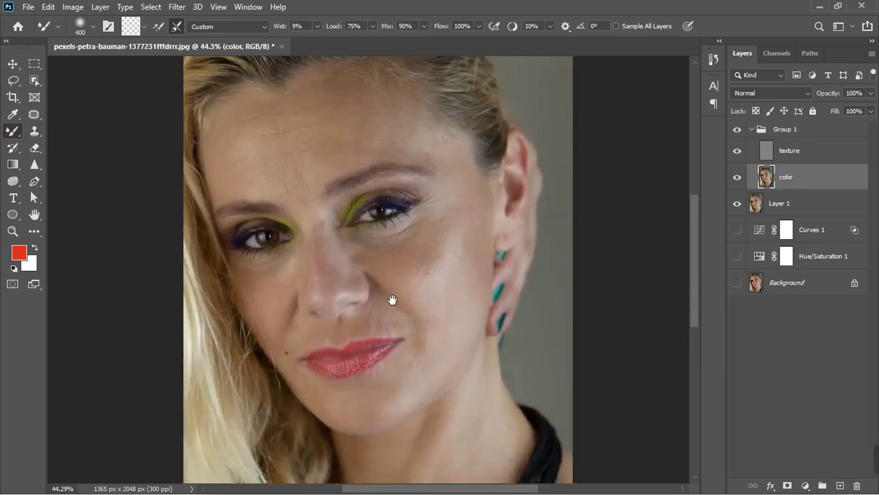
left_click_drag(393, 246, 406, 94)
key("bracketleft")
key("bracketleft")
key("bracketleft")
key("bracketleft")
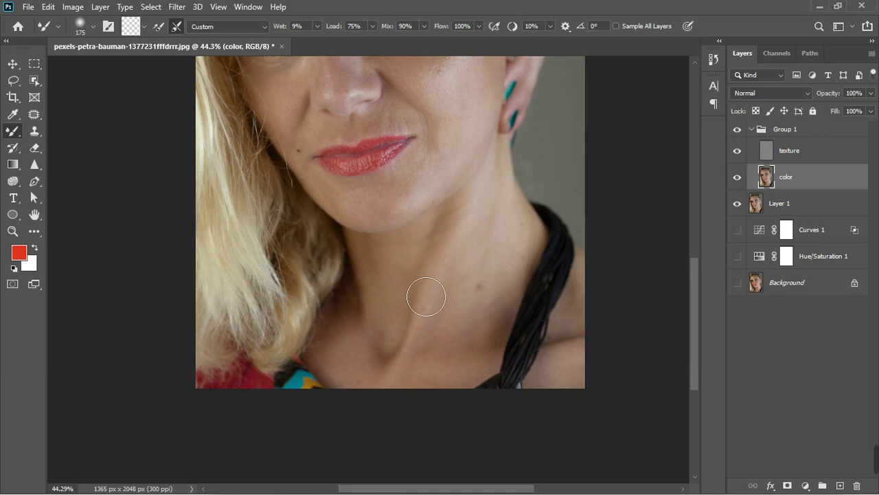
mouse_move(428, 295)
left_mouse_down()
mouse_move(447, 274)
mouse_move(506, 300)
mouse_move(498, 303)
left_mouse_up()
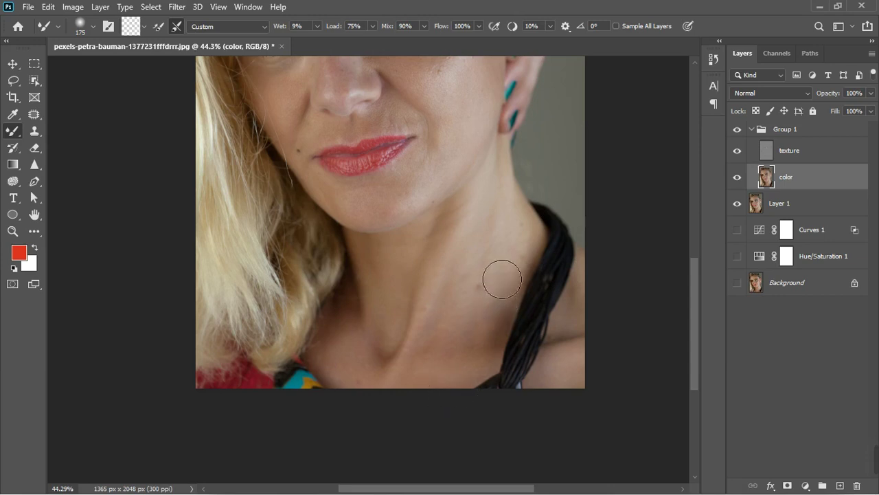
- Reduce the Mixer Brush size to 90 for working on the face of the color layer
scroll(502, 280, "down", 3)
key("bracketleft")
key("bracketleft")
key("bracketleft")
key("bracketleft")
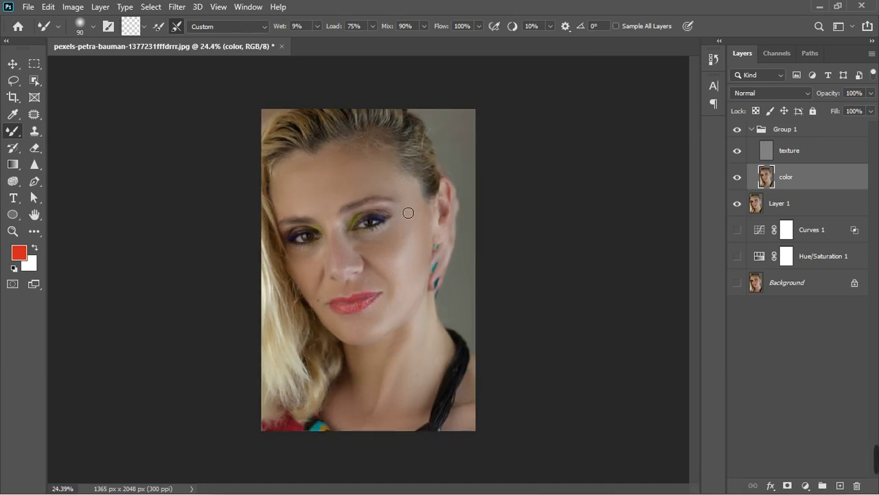
scroll(408, 228, "up", 1)
scroll(409, 228, "up", 1)
scroll(408, 229, "down", 1)
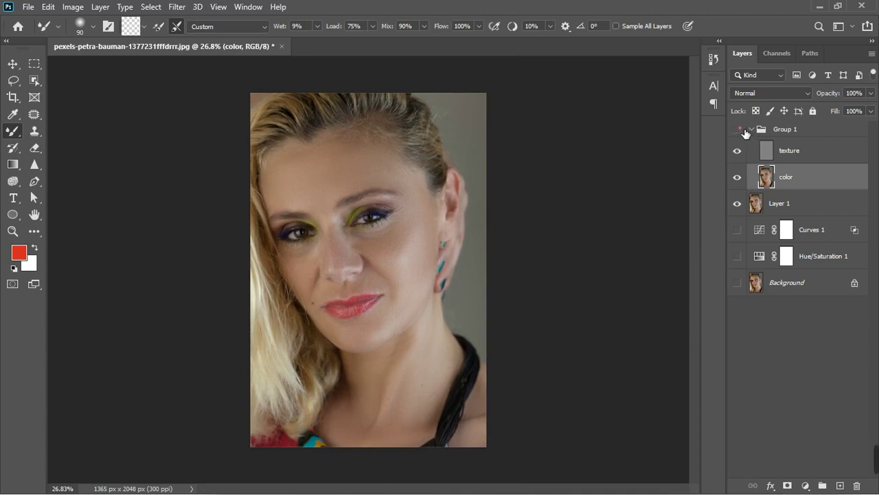
- Compare the portrait with and without Group 1, collapse the group and inspect the facial skin up close
left_click(745, 129)
left_click(738, 130)
left_click(753, 130)
scroll(336, 261, "up", 5)
scroll(338, 267, "up", 2)
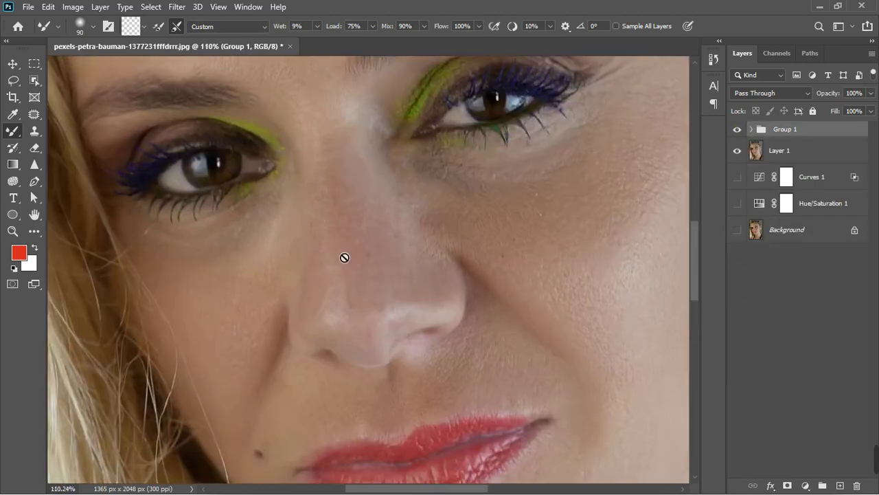
scroll(344, 255, "down", 4)
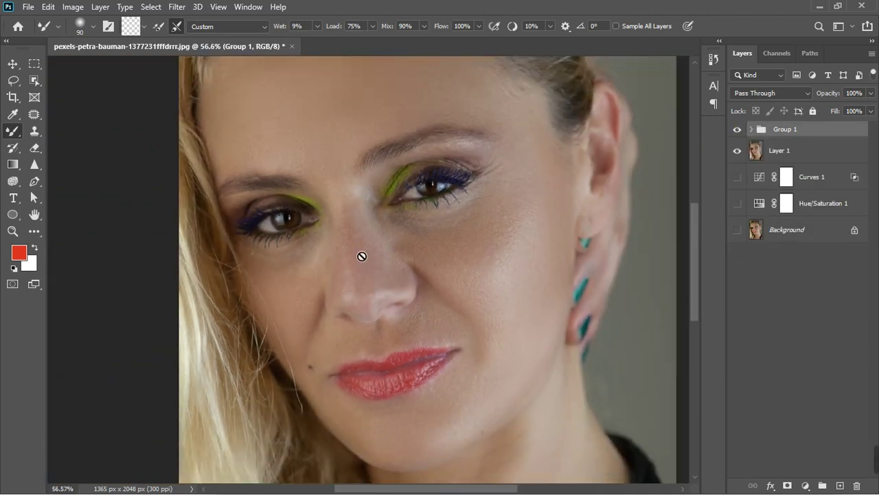
scroll(375, 283, "up", 2)
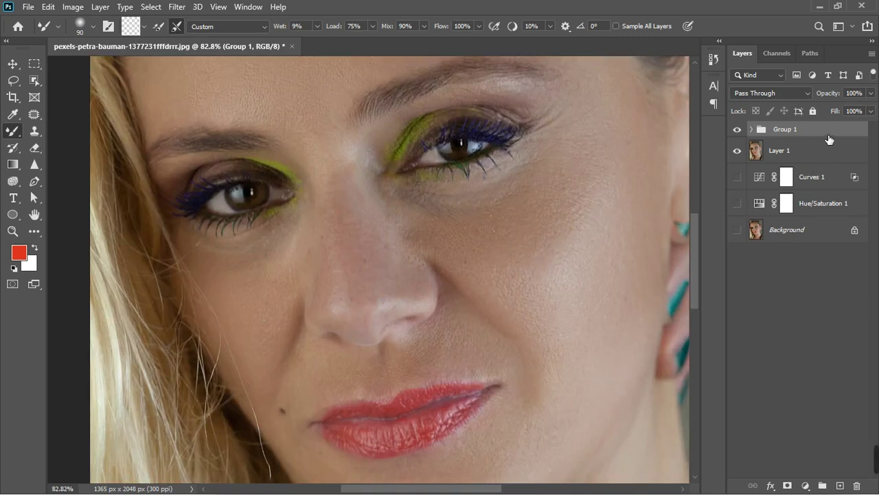
- Stamp all visible layers into a new layer above Group 1 and hide the group
key("ctrl+shift+alt+e")
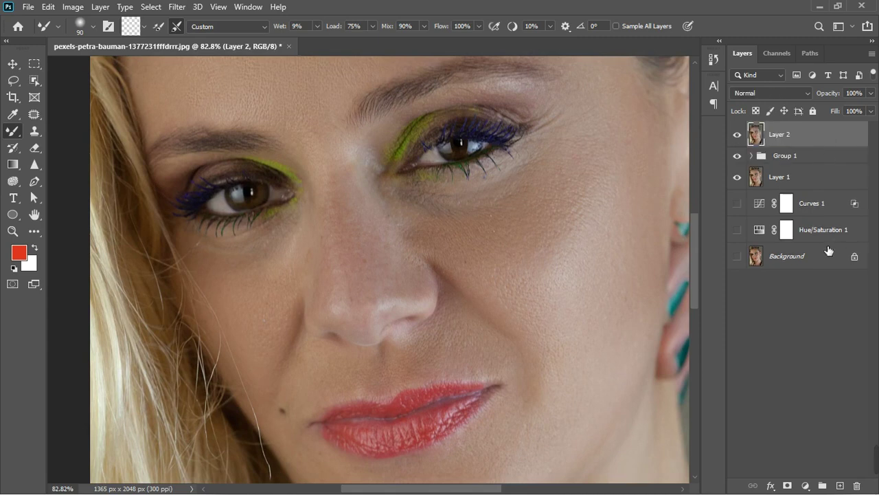
left_click(806, 485)
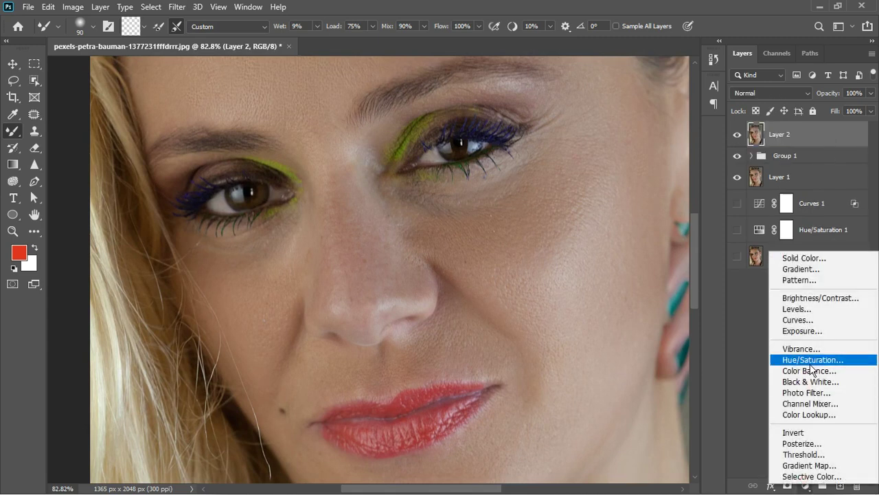
left_click(758, 337)
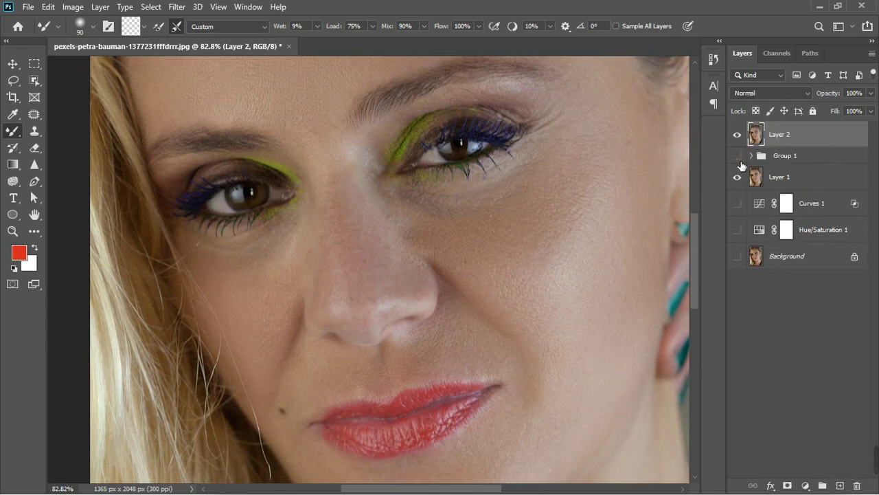
- Show the Background layer and compare the stamped layer with Group 1, Layer 1 and the original portrait
left_click(737, 134)
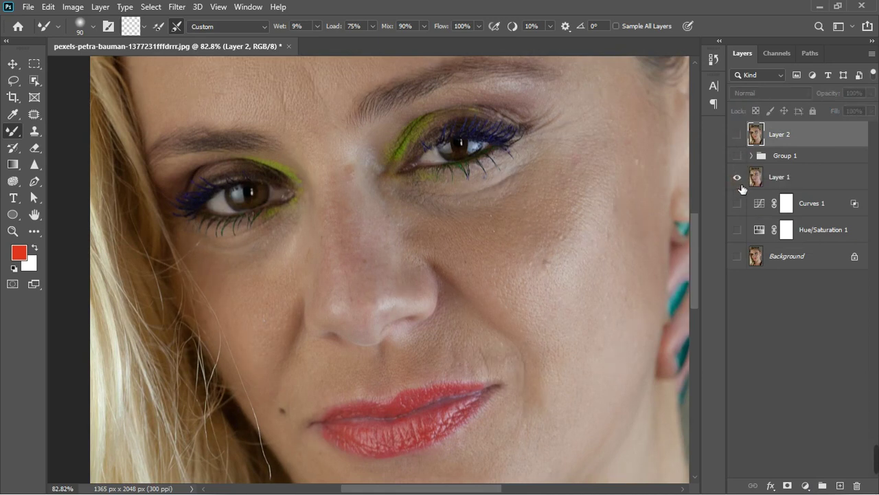
left_click(738, 256)
left_click(737, 178)
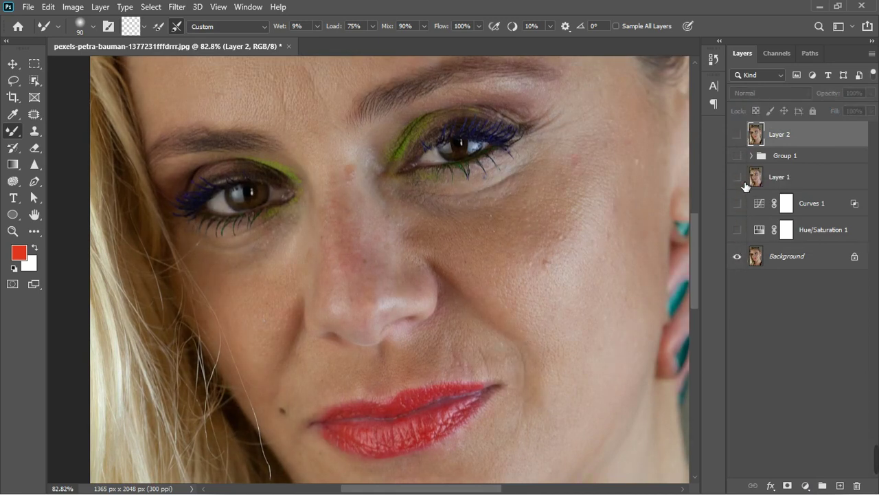
left_click(737, 177)
left_click(742, 141)
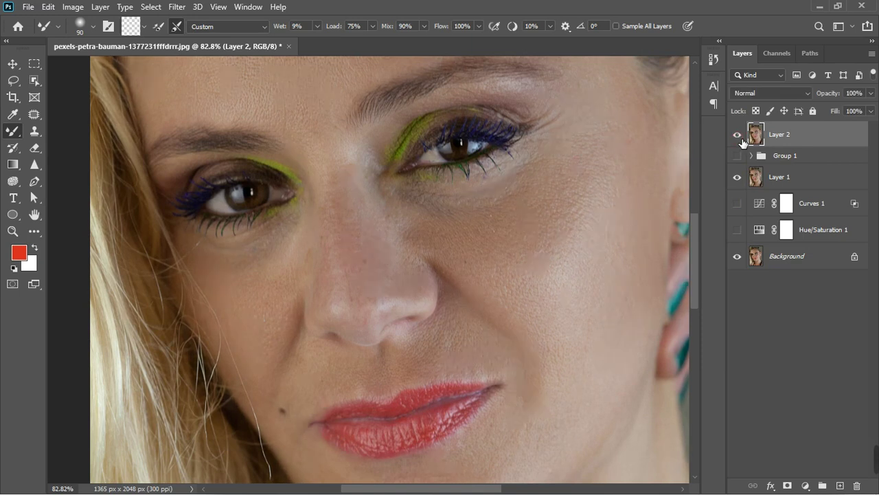
scroll(447, 240, "down", 3)
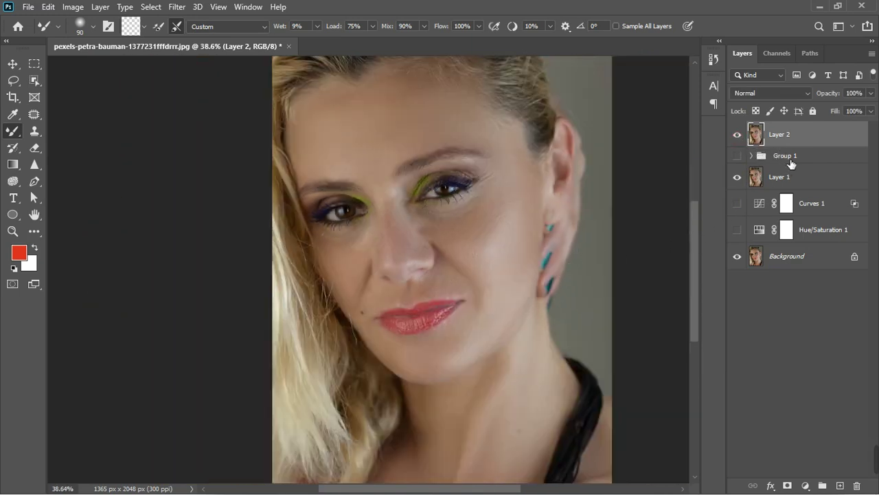
left_click(738, 135)
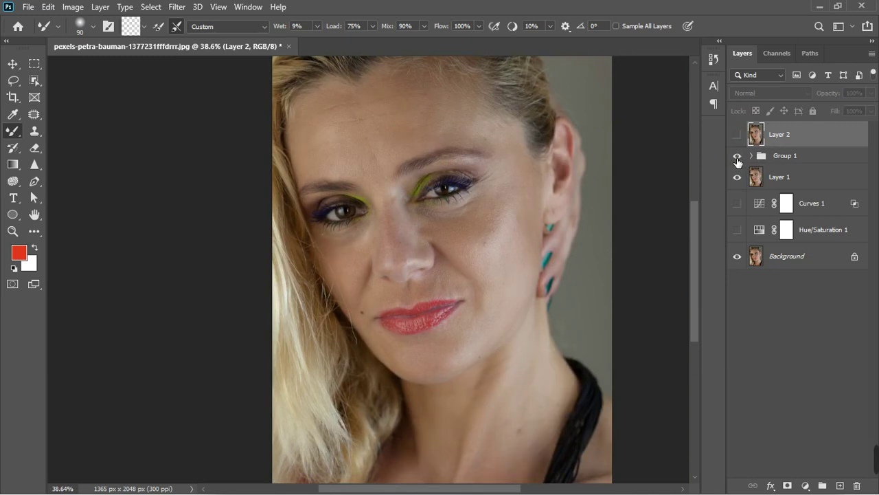
left_click(738, 156)
left_click(738, 134)
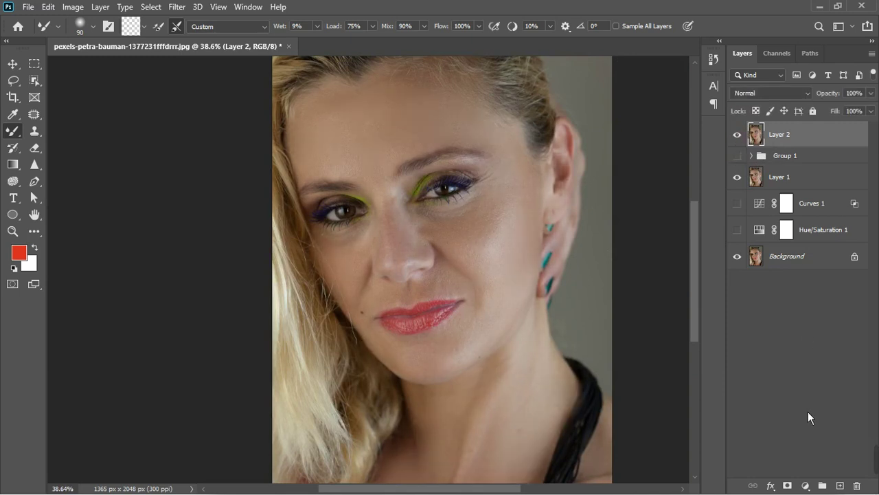
- Add a Hue/Saturation adjustment layer above Layer 2 and target the Reds by sampling the skin on the nose
left_click(807, 487)
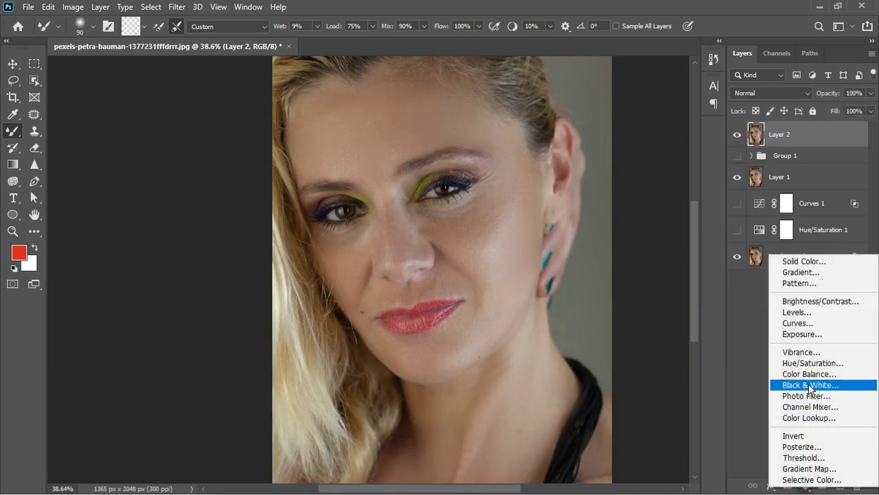
left_click(808, 364)
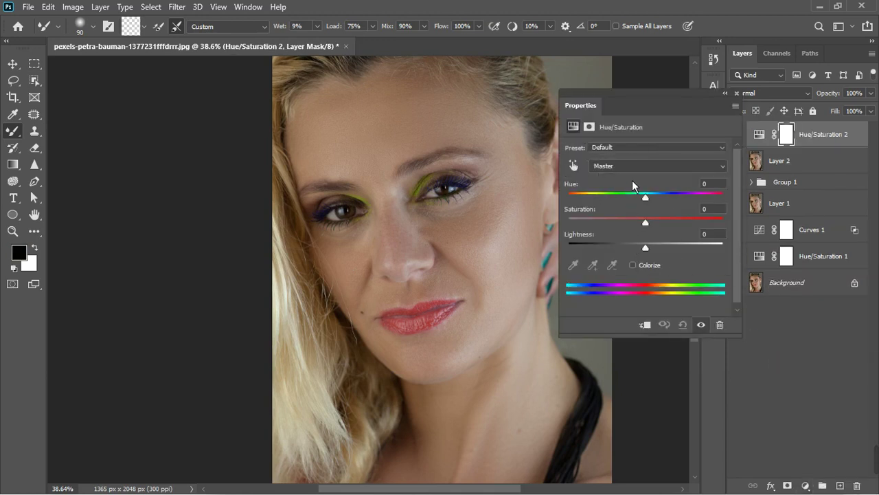
left_click(573, 166)
scroll(403, 265, "up", 3)
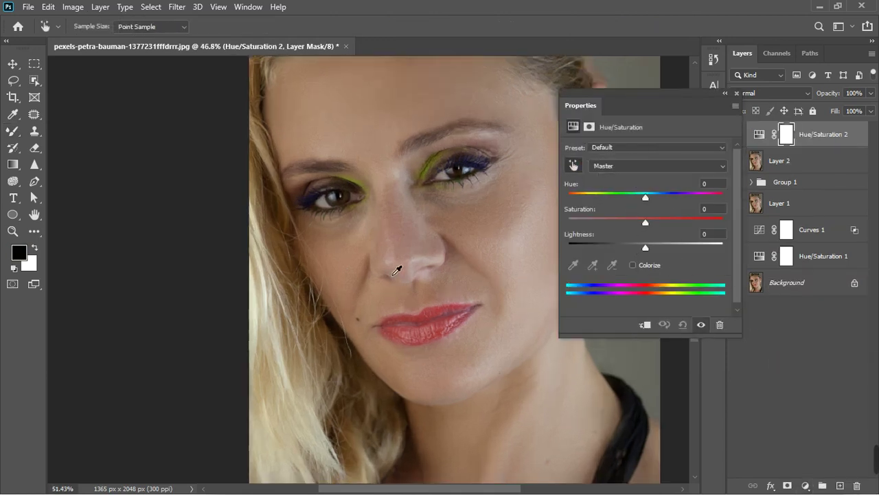
left_click(416, 234)
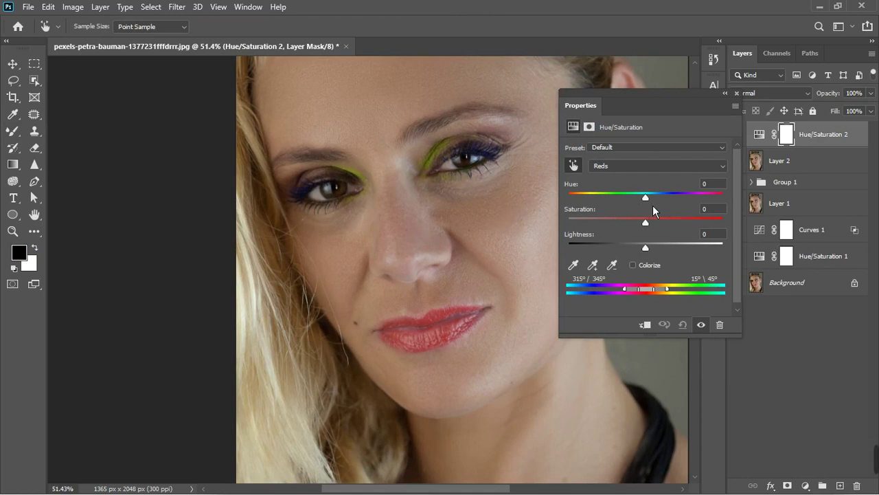
- Set the Reds hue to +143 and narrow the affected color range to 320°/332° and 2°\26° to isolate the red skin
left_click_drag(653, 205, 720, 208)
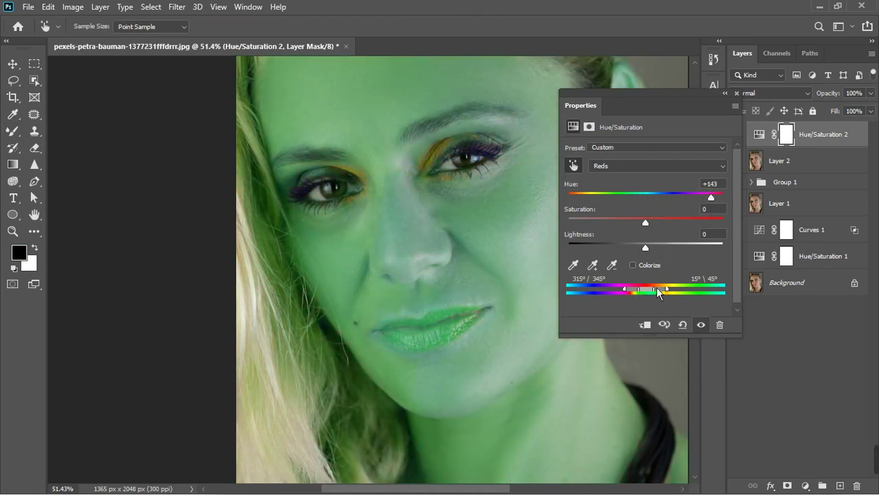
mouse_move(644, 300)
left_mouse_down()
mouse_move(628, 298)
mouse_move(647, 301)
left_mouse_up()
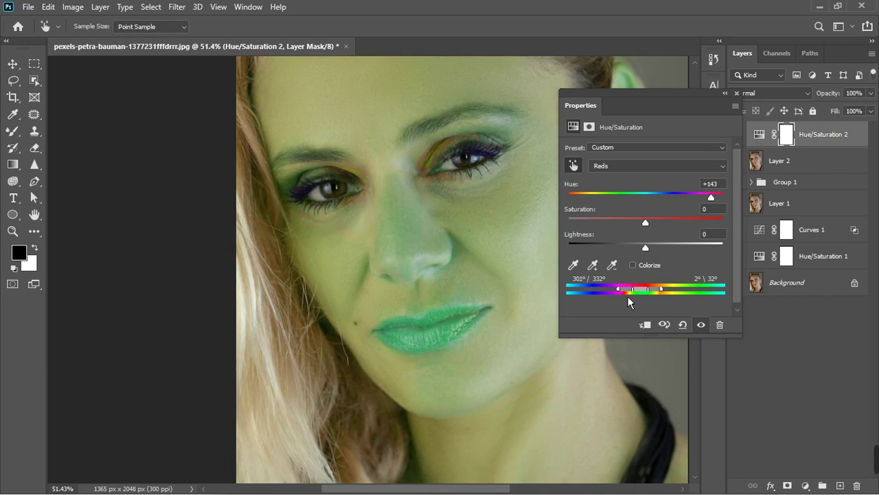
left_click_drag(628, 296, 637, 296)
left_click_drag(663, 295, 663, 296)
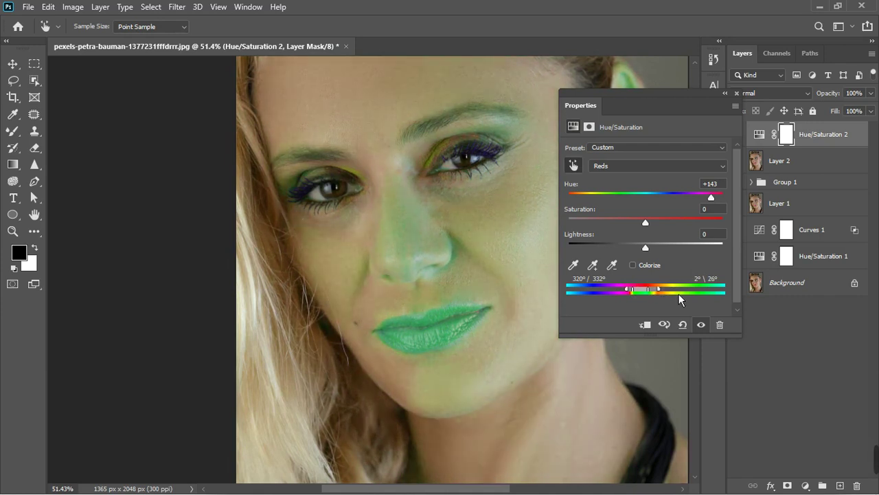
left_click(747, 98)
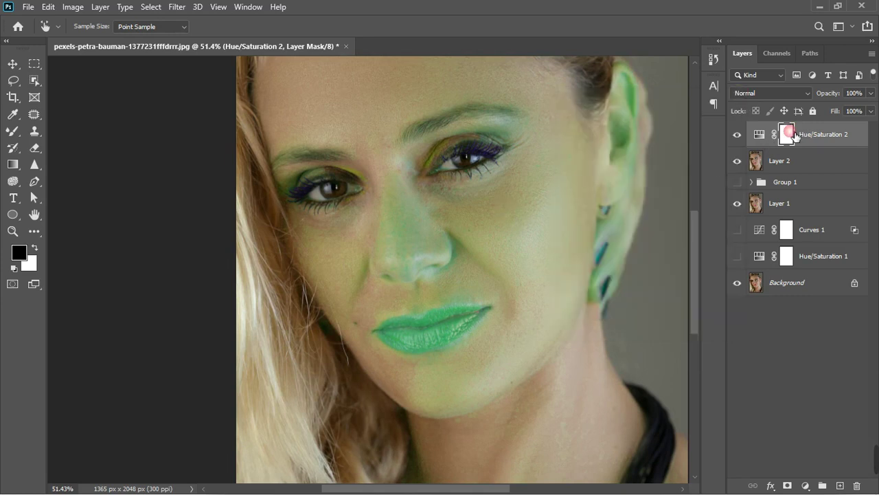
- Paint black on the Hue/Saturation 2 mask over the lips and chin with the Brush tool at size 250
left_click(12, 130)
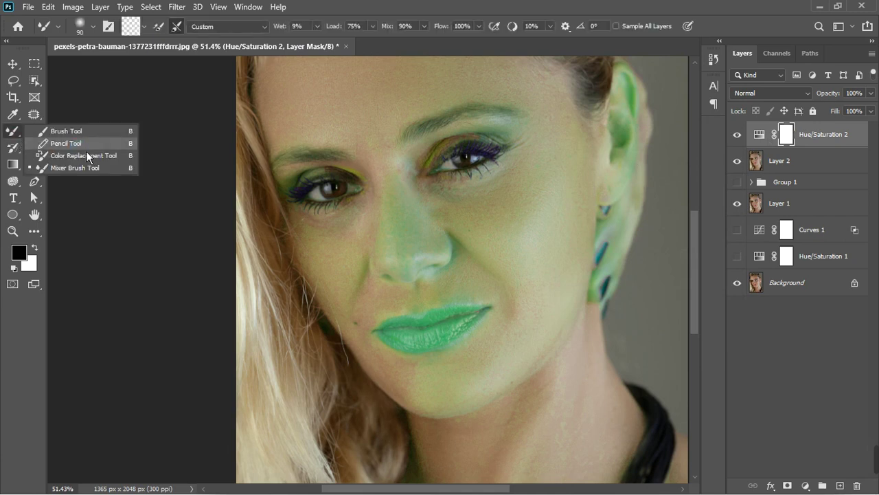
left_click(76, 132)
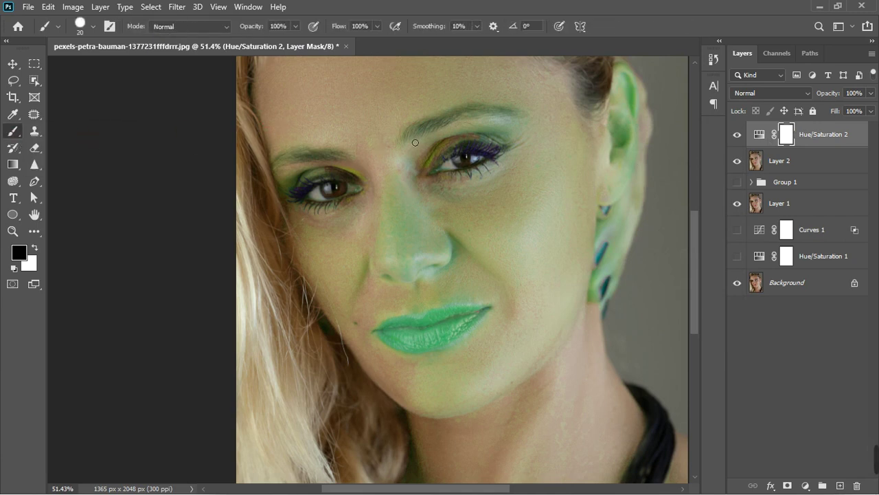
key("bracketright")
key("bracketright")
key("bracketright")
key("bracketright")
key("bracketright")
key("bracketright")
key("bracketright")
key("bracketright")
key("bracketright")
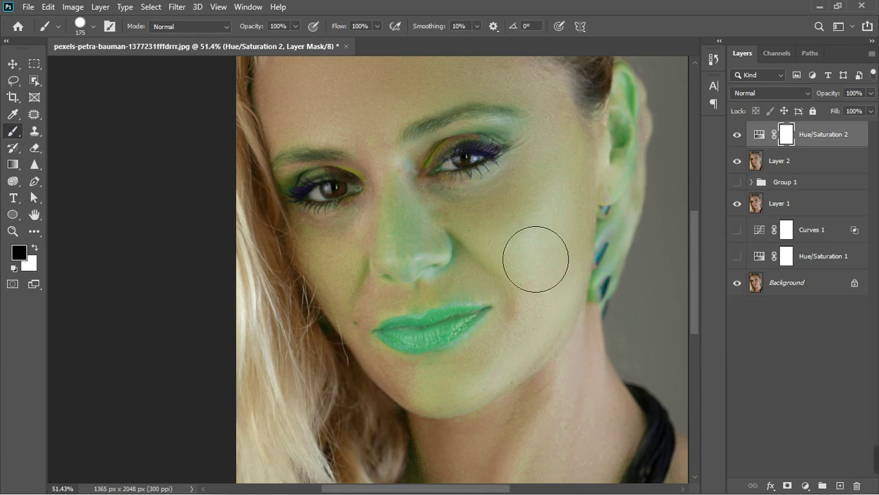
mouse_move(570, 374)
left_mouse_down()
mouse_move(509, 319)
mouse_move(408, 364)
mouse_move(422, 353)
left_mouse_up()
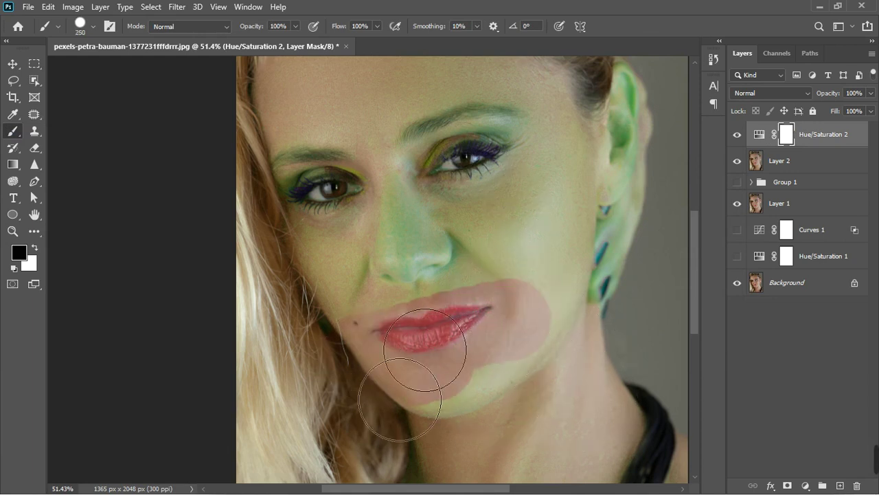
- Paint black on the mask over the neck, cheeks, forehead, ear, hair and red clothing, leaving the nose and upper chest affected
scroll(555, 353, "down", 6)
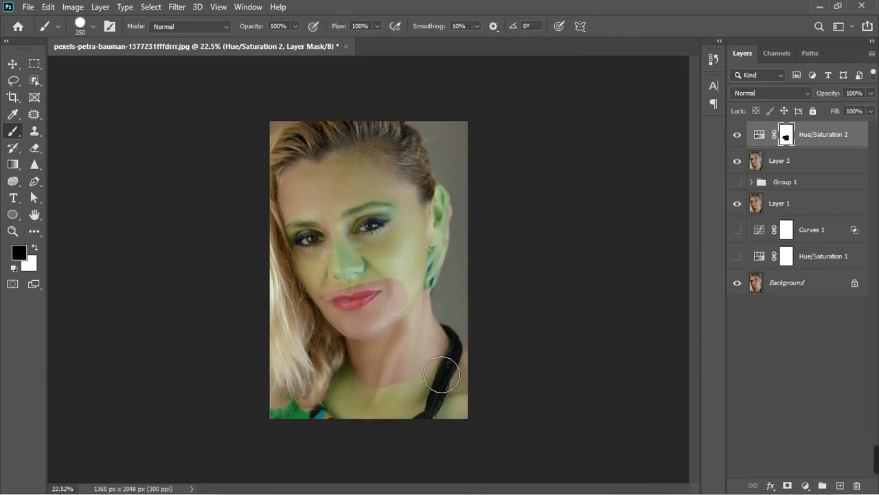
mouse_move(433, 378)
left_mouse_down()
mouse_move(357, 388)
mouse_move(392, 386)
left_mouse_up()
key("ctrl+z")
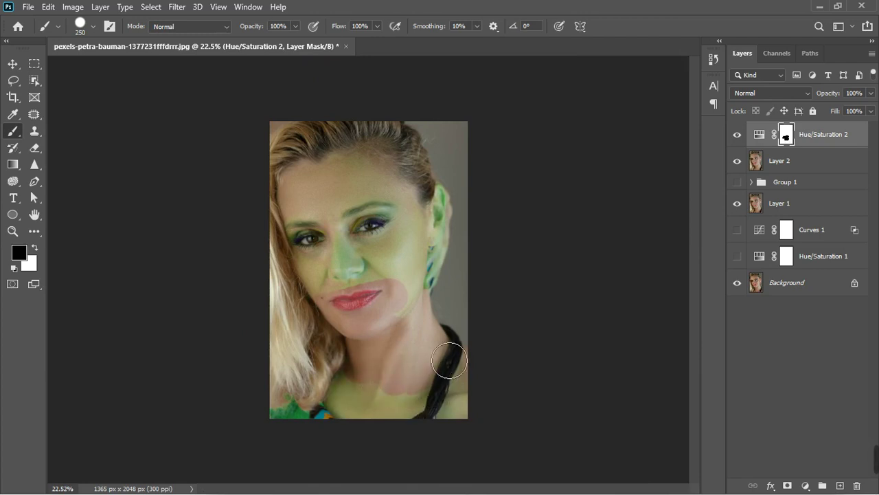
mouse_move(467, 251)
left_mouse_down()
mouse_move(470, 207)
mouse_move(462, 312)
mouse_move(419, 256)
mouse_move(352, 228)
mouse_move(382, 226)
mouse_move(310, 204)
mouse_move(295, 221)
mouse_move(301, 198)
mouse_move(319, 291)
mouse_move(321, 230)
mouse_move(327, 266)
mouse_move(328, 310)
mouse_move(317, 305)
mouse_move(366, 323)
mouse_move(397, 312)
mouse_move(412, 278)
mouse_move(393, 246)
mouse_move(406, 288)
left_mouse_up()
scroll(382, 268, "up", 2)
mouse_move(390, 245)
left_mouse_down()
mouse_move(459, 349)
mouse_move(398, 355)
mouse_move(402, 325)
left_mouse_up()
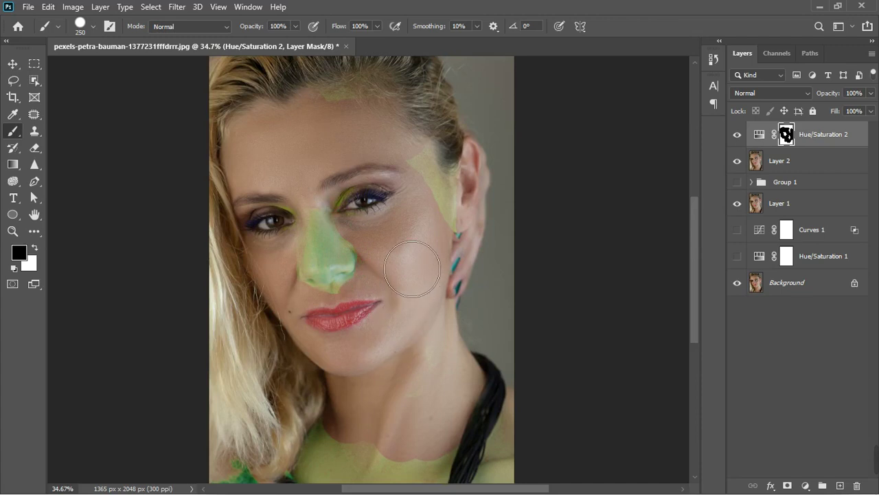
scroll(316, 319, "up", 2)
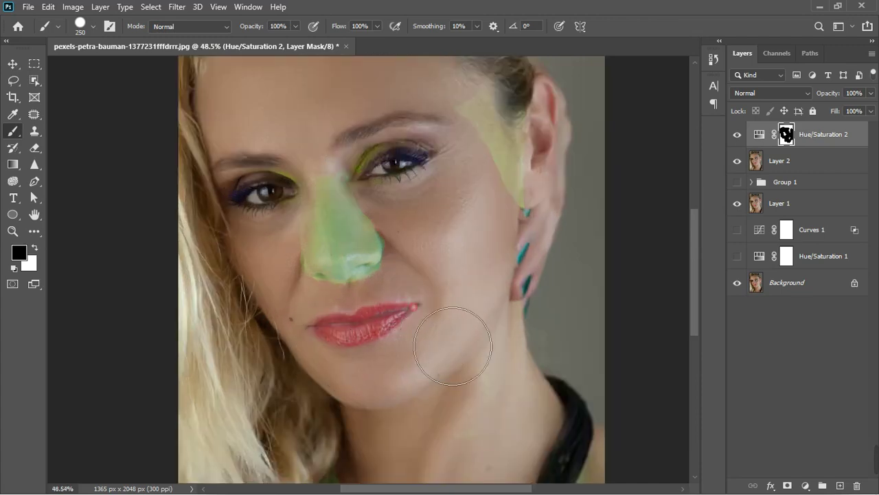
scroll(452, 324, "down", 2)
mouse_move(517, 261)
left_mouse_down()
mouse_move(432, 108)
mouse_move(441, 121)
mouse_move(319, 134)
left_mouse_up()
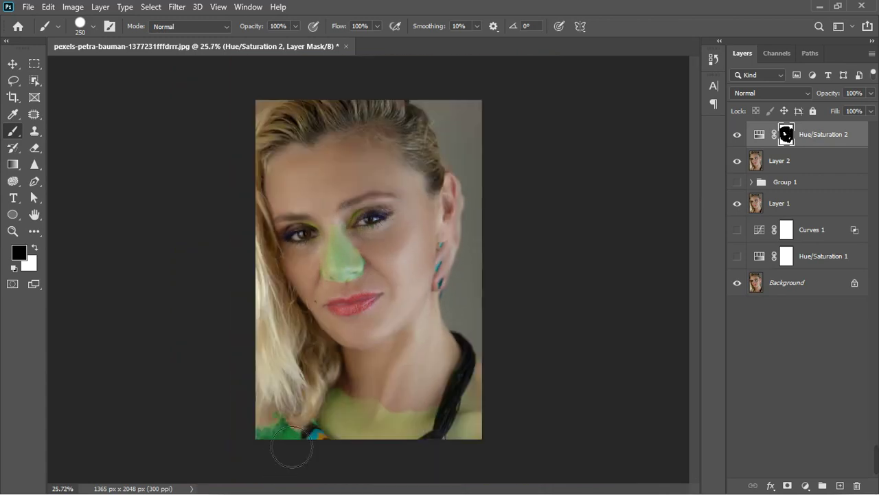
scroll(303, 439, "down", 2)
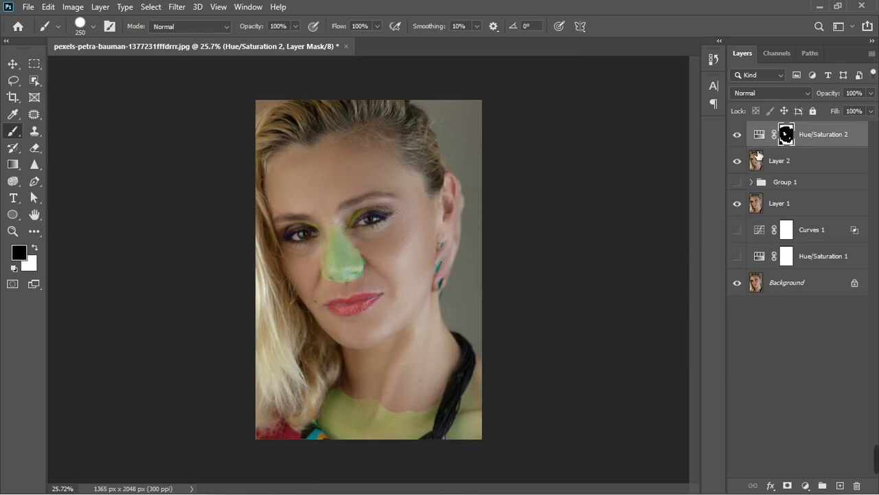
- Set the Reds hue of the Hue/Saturation 2 adjustment to 0
double_click(763, 135)
left_click(650, 168)
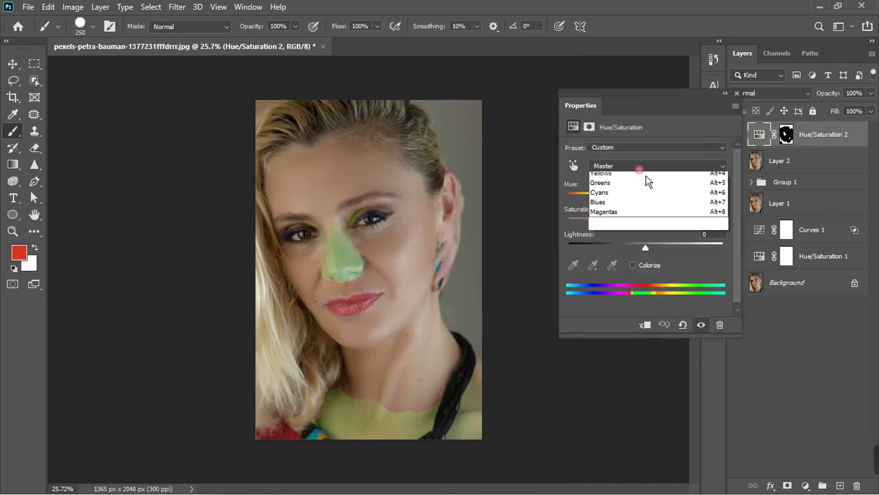
left_click(636, 191)
left_click(722, 185)
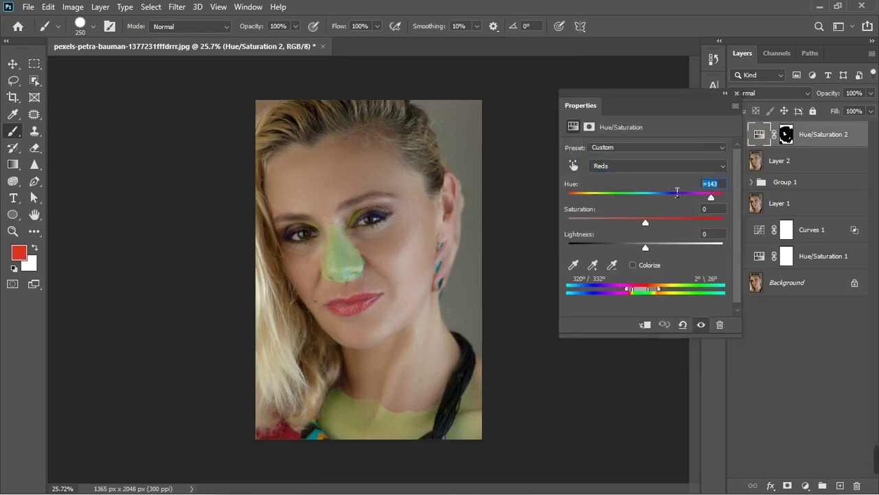
type("0")
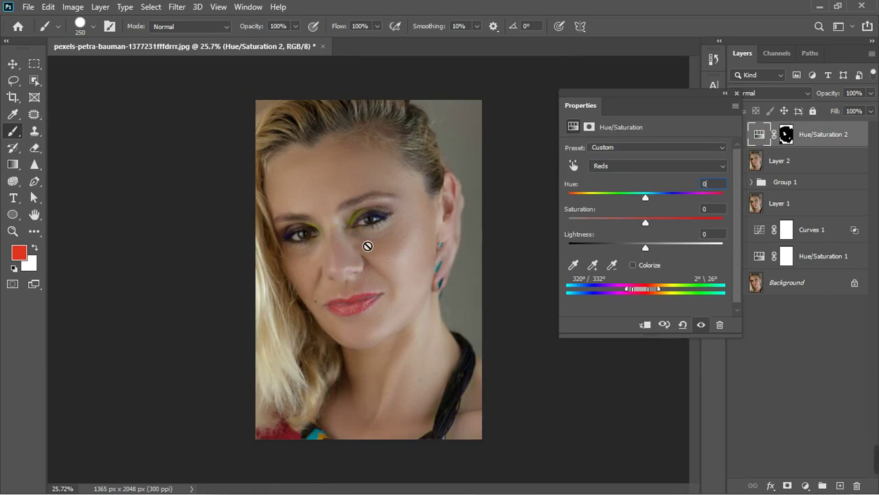
- Fine-tune the Reds hue, saturation and lightness of the Hue/Saturation 2 adjustment and compare the portrait with and without it
left_click(350, 268)
left_click(430, 196)
scroll(333, 259, "up", 5)
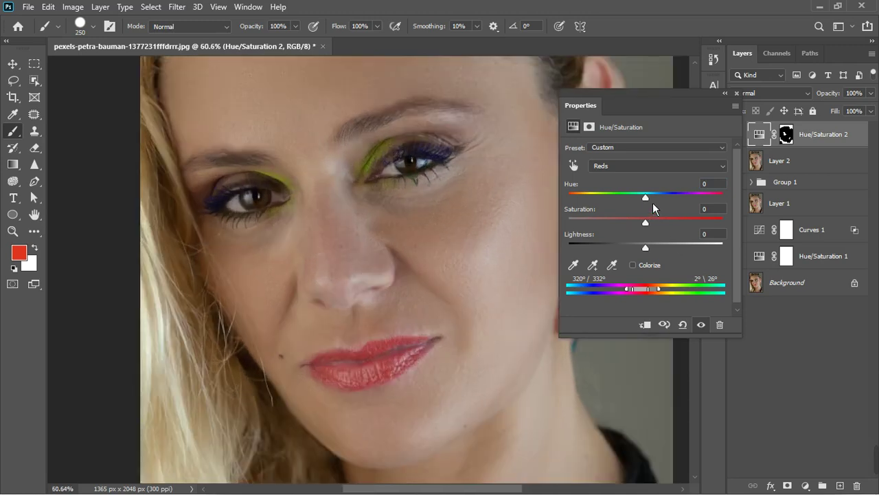
left_click_drag(653, 203, 626, 215)
mouse_move(658, 206)
left_mouse_down()
mouse_move(668, 203)
mouse_move(645, 206)
left_mouse_up()
mouse_move(649, 257)
left_mouse_down()
mouse_move(622, 262)
mouse_move(660, 256)
left_mouse_up()
left_click(720, 235)
left_click_drag(653, 226, 672, 226)
left_click_drag(675, 225, 658, 209)
left_click(701, 325)
left_click(744, 105)
scroll(465, 222, "down", 4)
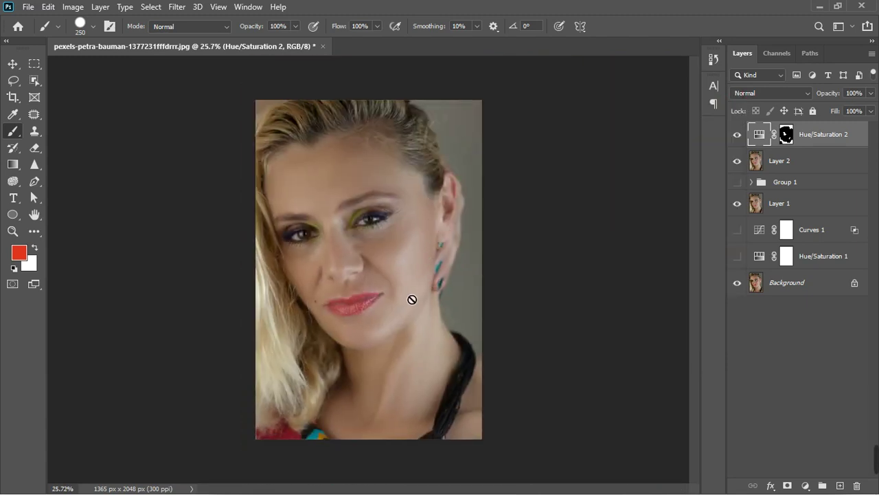
- Paint white on the Hue/Saturation 2 mask over the ear and facial skin with the Brush tool at size 250
scroll(433, 330, "up", 1)
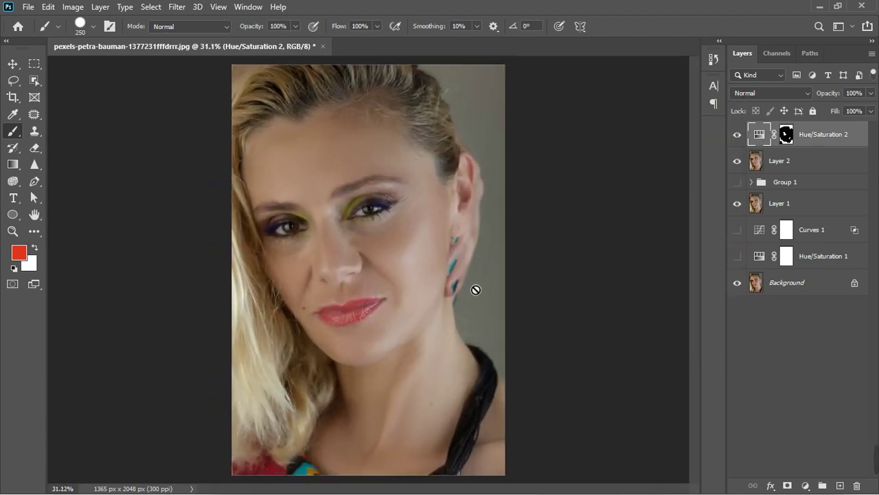
left_click(790, 137)
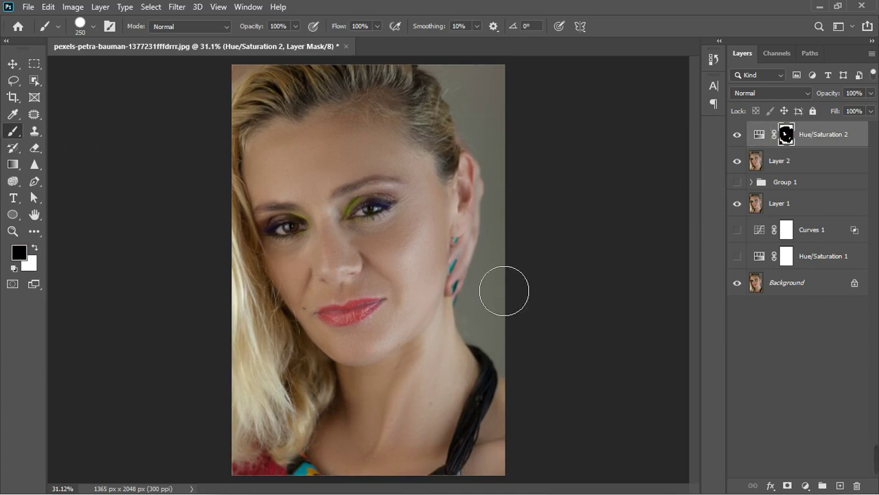
key("x")
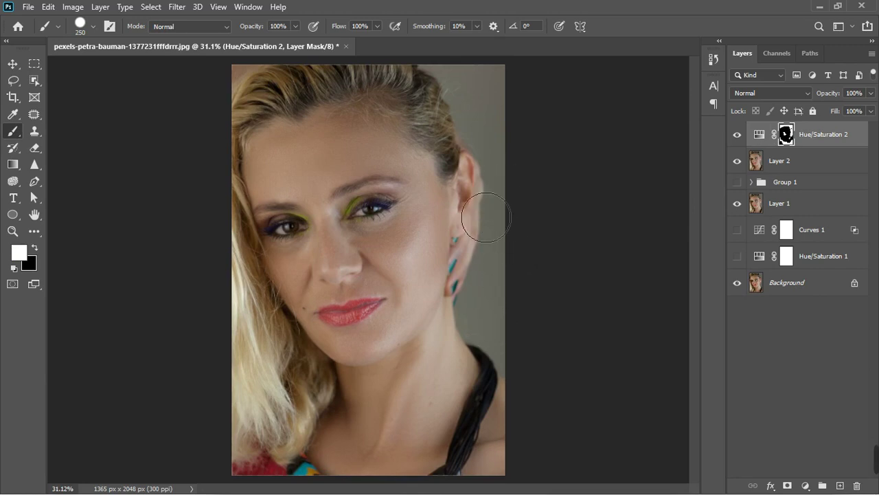
mouse_move(442, 222)
left_mouse_down()
mouse_move(433, 199)
mouse_move(357, 206)
left_mouse_up()
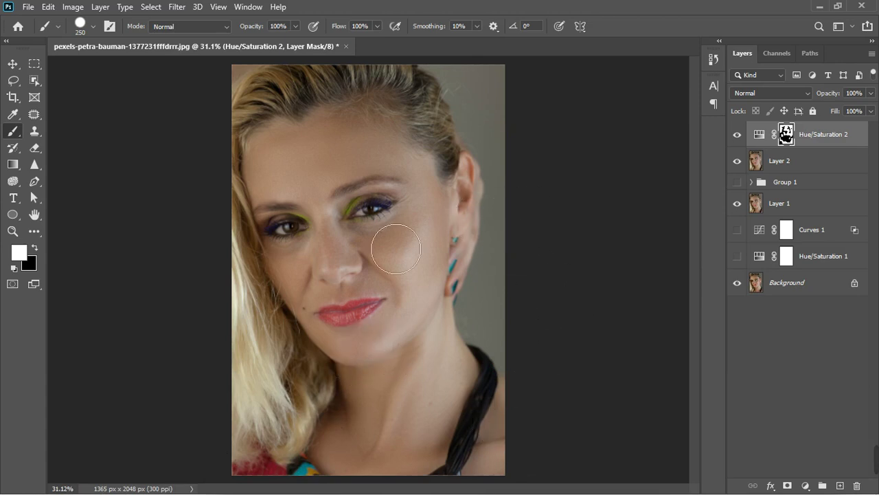
- Stamp all visible layers into a new merged layer above Hue/Saturation 2, and hide the Hue/Saturation 2 layer
scroll(370, 269, "down", 2)
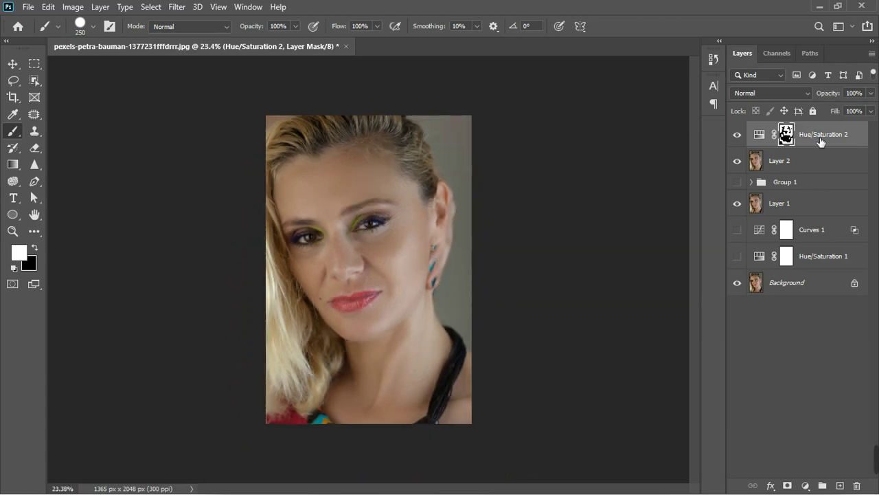
key("ctrl+alt+shift+e")
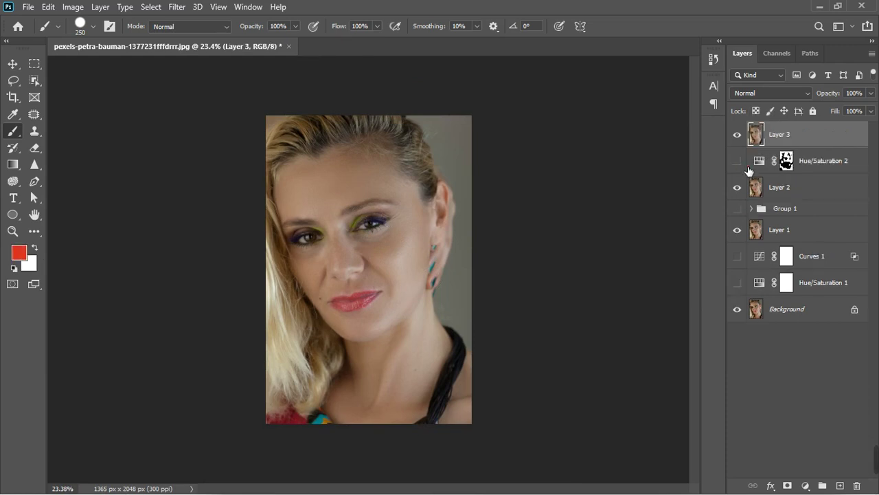
scroll(349, 286, "up", 1)
scroll(437, 297, "down", 1)
- Start the Camera Raw Filter on the merged layer and set Highlights to +10, Shadows to -12, Whites to +11 and Blacks to -10
left_click(177, 7)
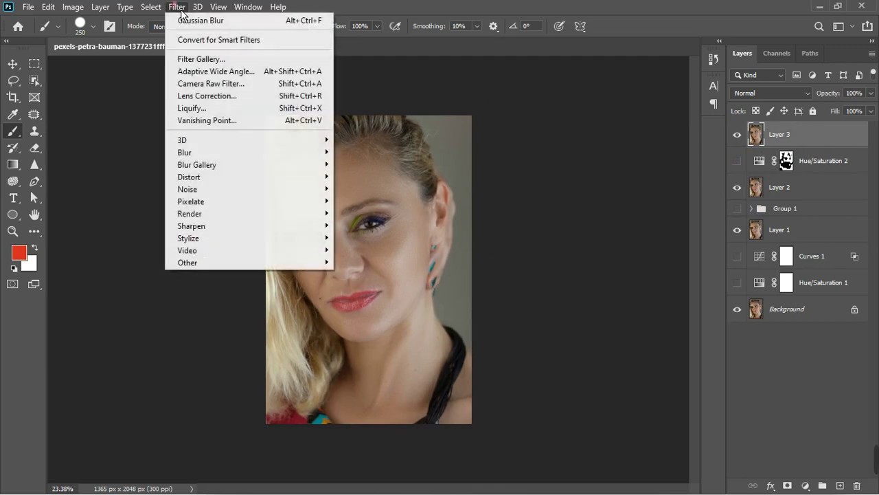
left_click(214, 89)
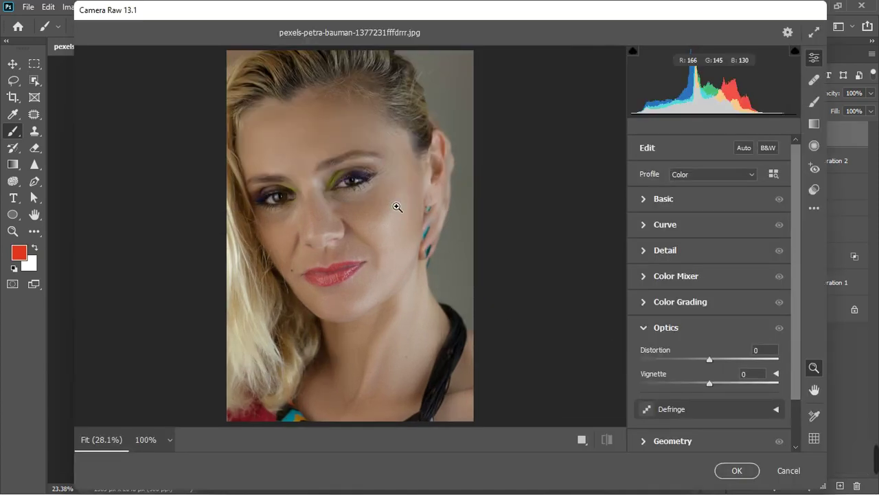
left_click(649, 201)
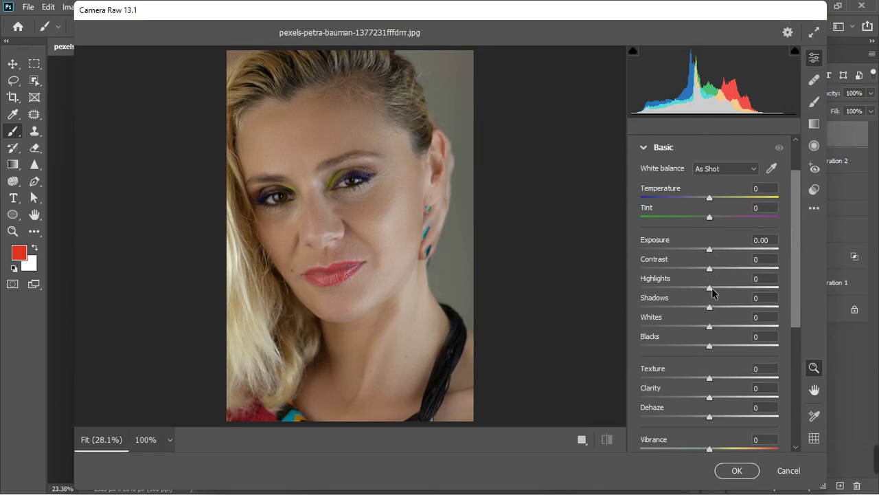
left_click_drag(710, 291, 719, 292)
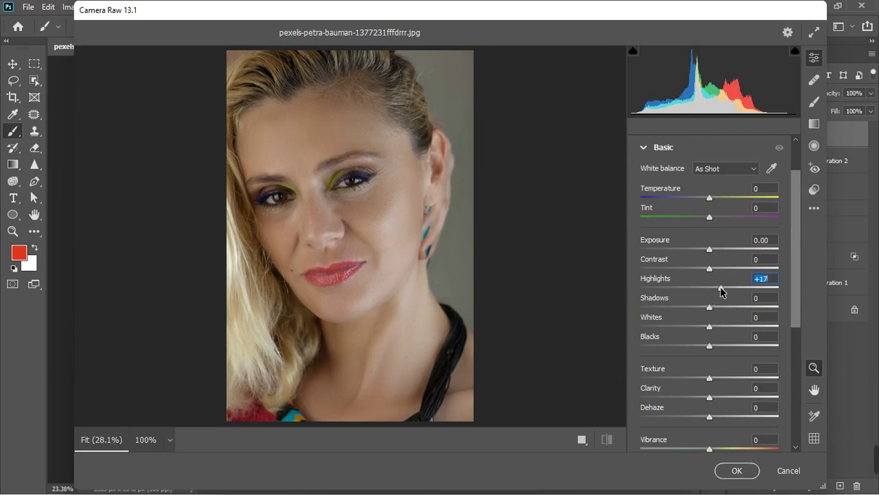
mouse_move(711, 314)
left_mouse_down()
mouse_move(699, 315)
mouse_move(720, 326)
left_mouse_up()
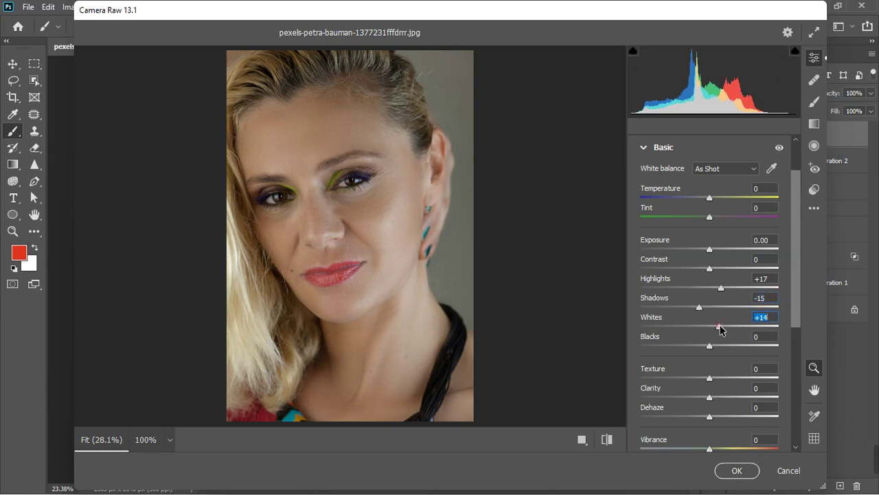
left_click_drag(710, 346, 705, 349)
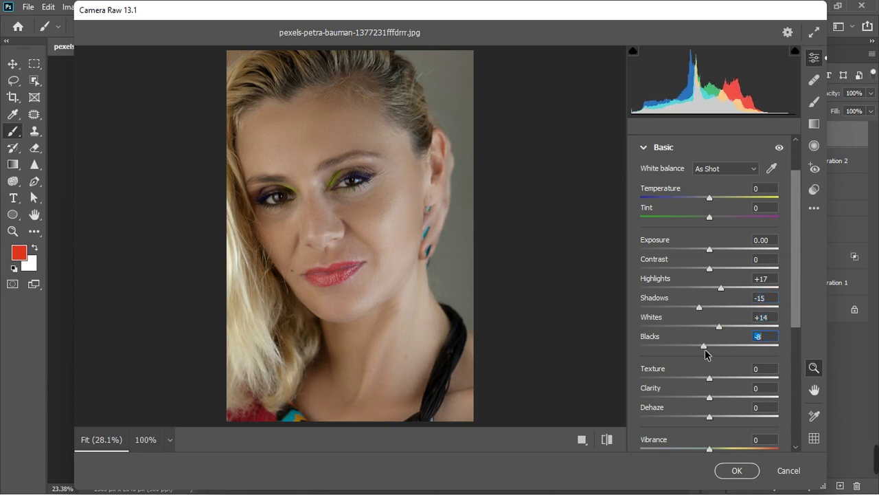
left_click_drag(706, 347, 718, 291)
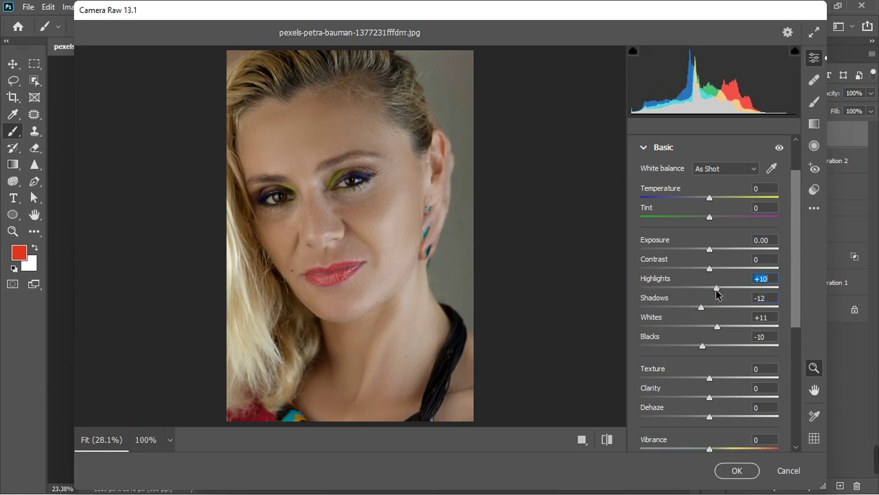
- Set both Texture and Clarity to +4 in the Camera Raw basic adjustments
scroll(735, 317, "down", 2)
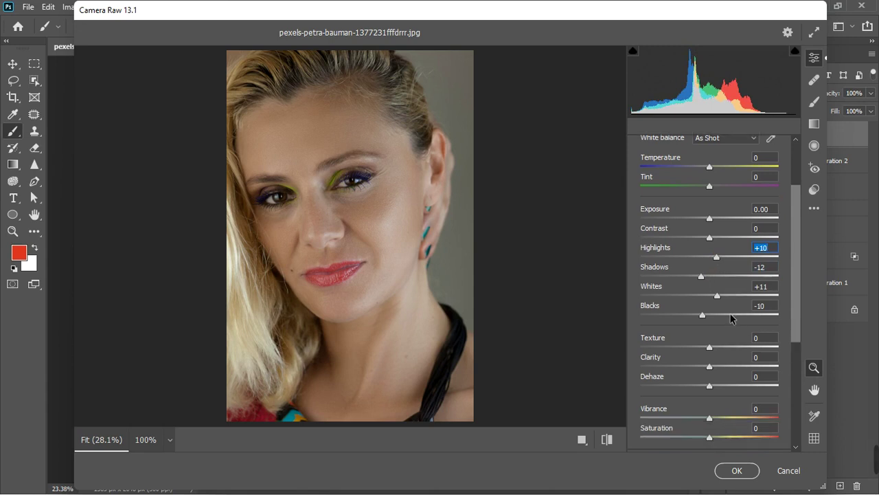
left_click_drag(710, 317, 711, 337)
left_click(715, 336)
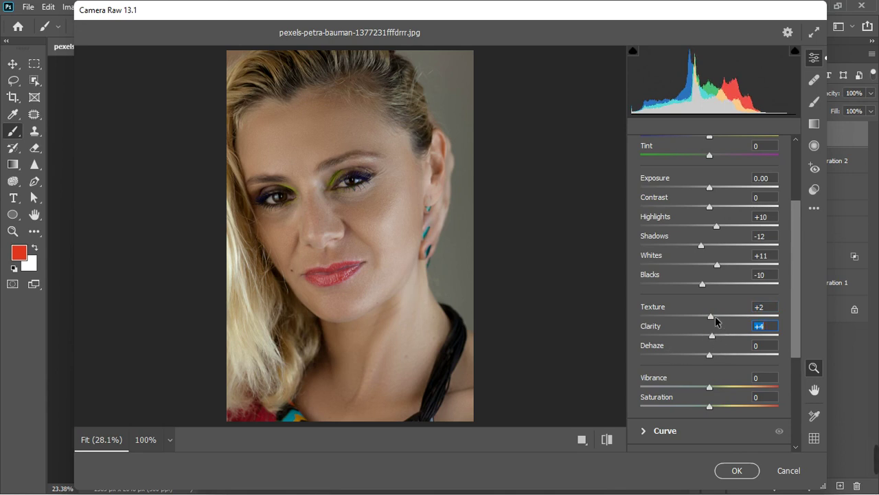
left_click_drag(716, 316, 715, 316)
scroll(717, 364, "down", 3)
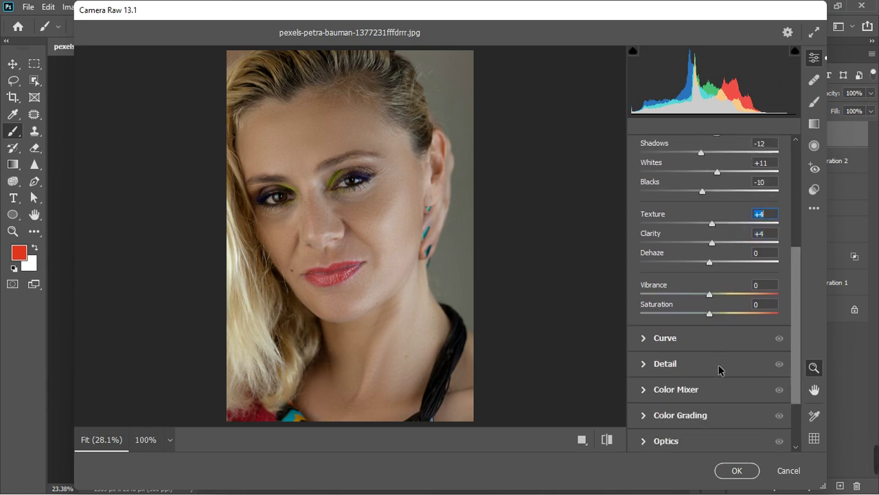
scroll(719, 367, "up", 6)
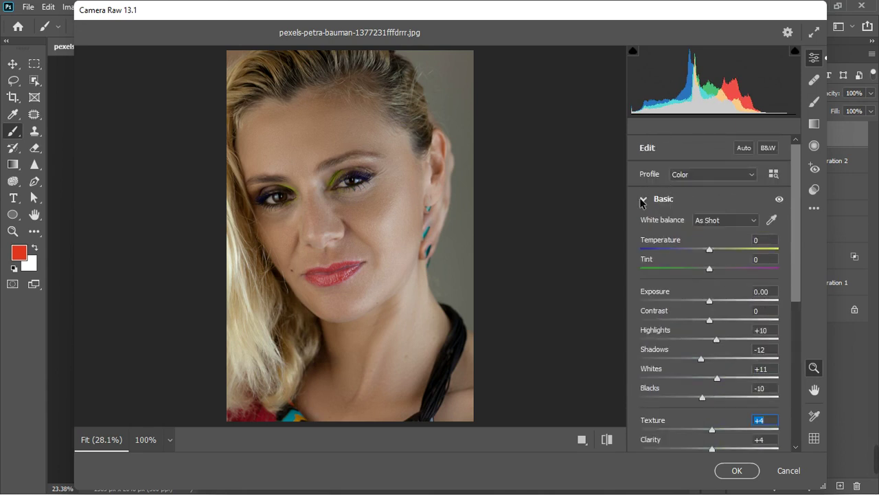
- Shape the point curve with a highlight point at input 190, output 202, and a darker point at input 77, output 78
left_click(643, 199)
left_click(645, 227)
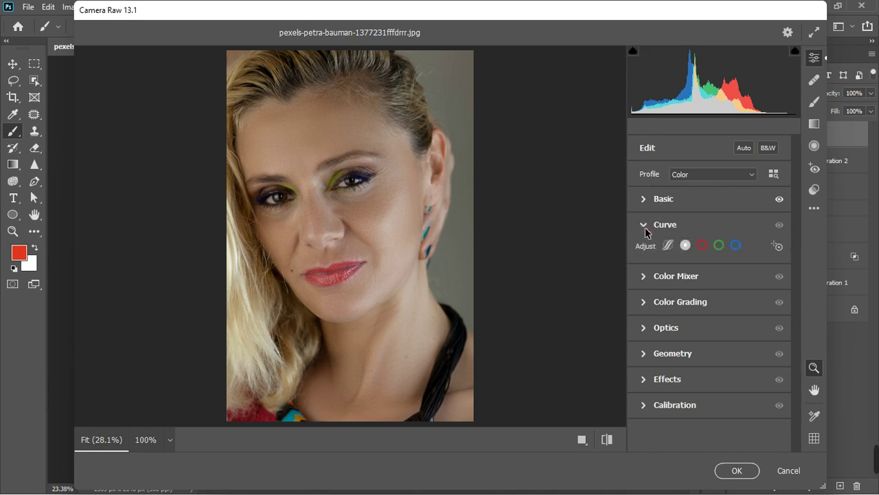
left_click(749, 254)
left_click_drag(749, 254, 744, 249)
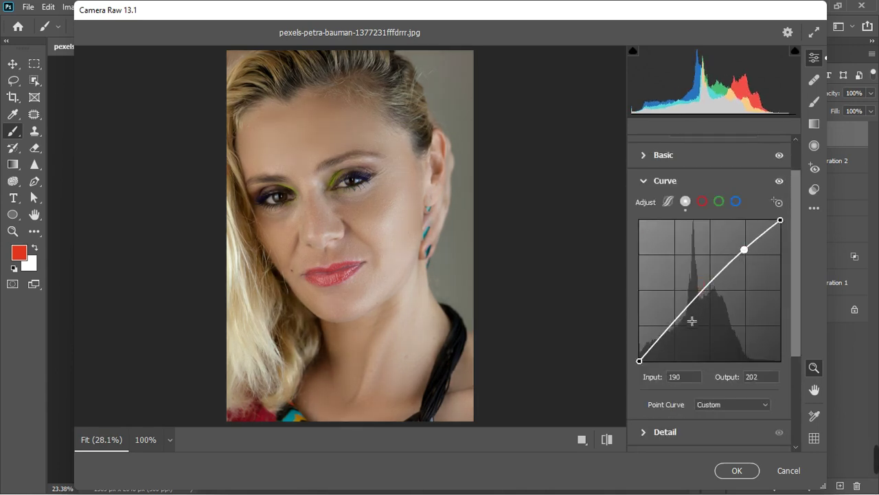
left_click(680, 317)
left_click_drag(680, 317, 681, 318)
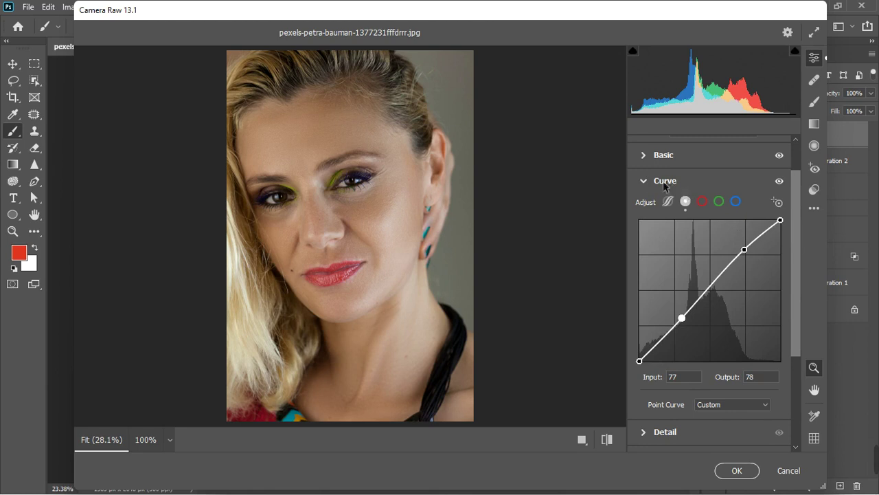
left_click(645, 182)
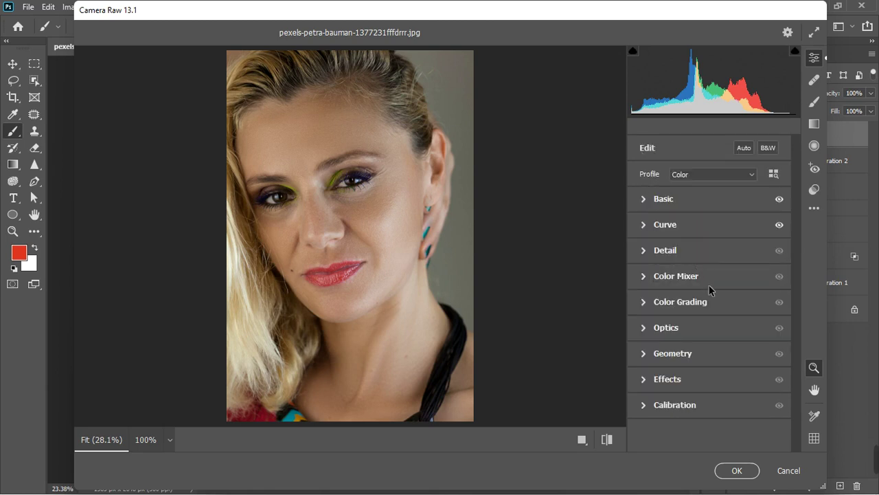
- Add a slight amount of Sharpening to the portrait in the Camera Raw detail settings
left_click(650, 253)
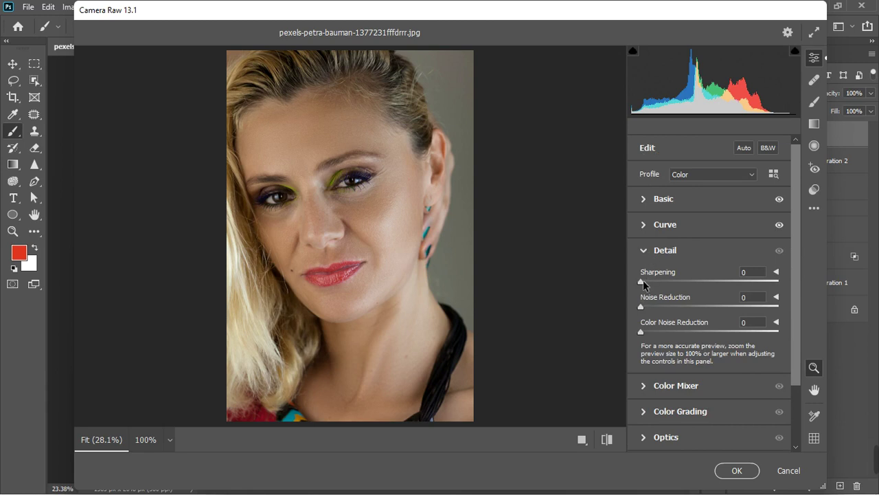
left_click(640, 283)
left_click_drag(641, 283, 643, 283)
left_click(644, 251)
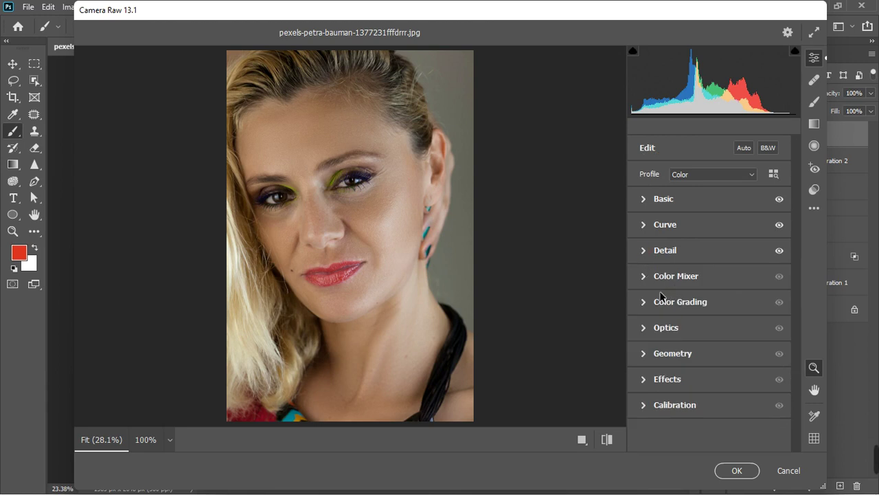
- Set the Color Mixer saturation to +32 for Reds, +11 for Oranges and +7 for Yellows
left_click(644, 278)
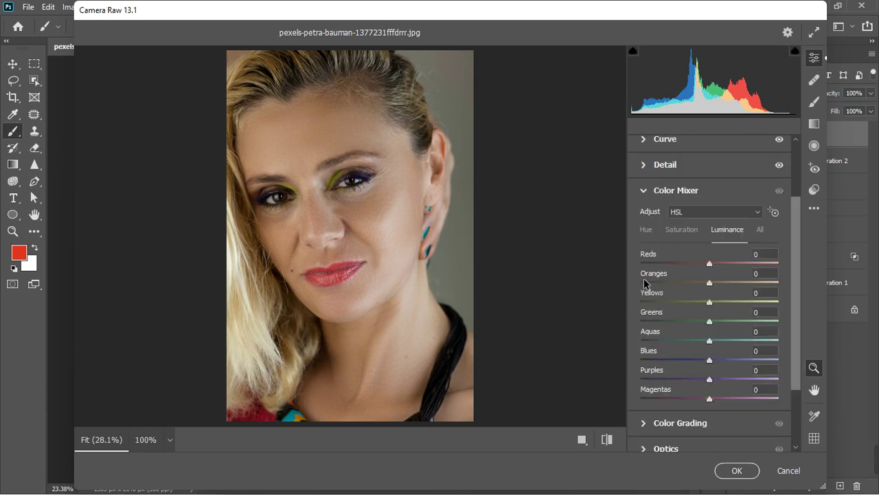
left_click(682, 231)
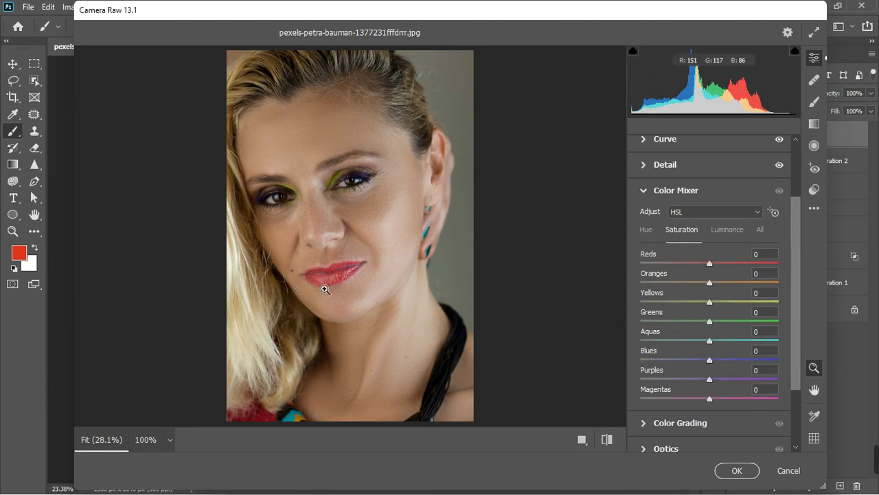
left_click_drag(710, 265, 732, 262)
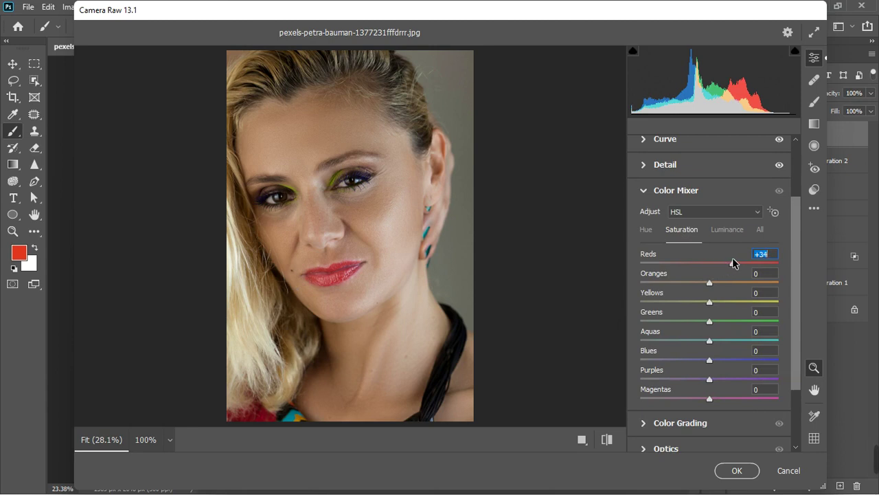
left_click_drag(732, 259, 733, 262)
left_click(711, 272)
left_click(732, 265)
left_click_drag(732, 265, 733, 263)
left_click_drag(710, 283, 716, 283)
left_click_drag(709, 302, 713, 302)
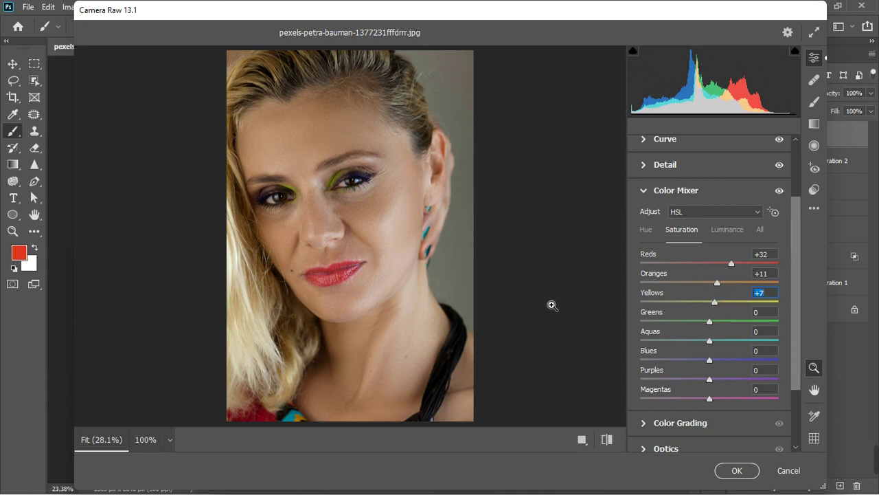
scroll(400, 259, "down", 2)
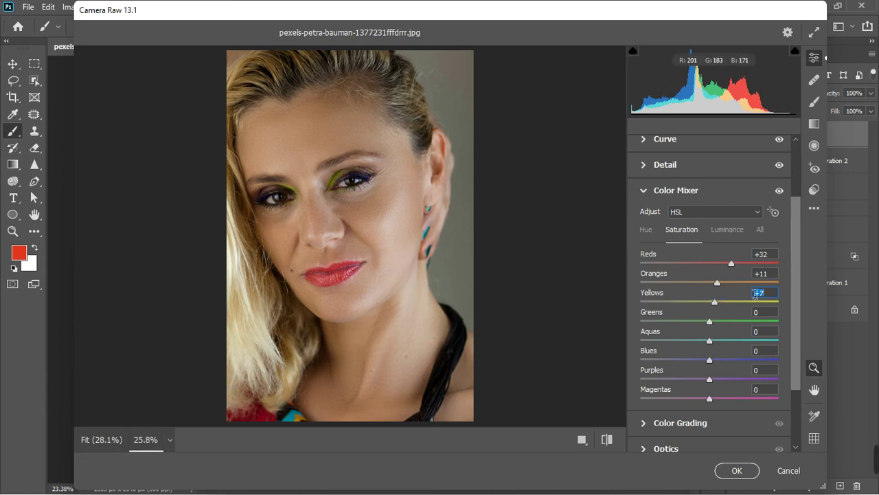
- Raise the Color Mixer luminance of Yellows to about +14 and slightly lower the luminance of Reds
left_click(729, 231)
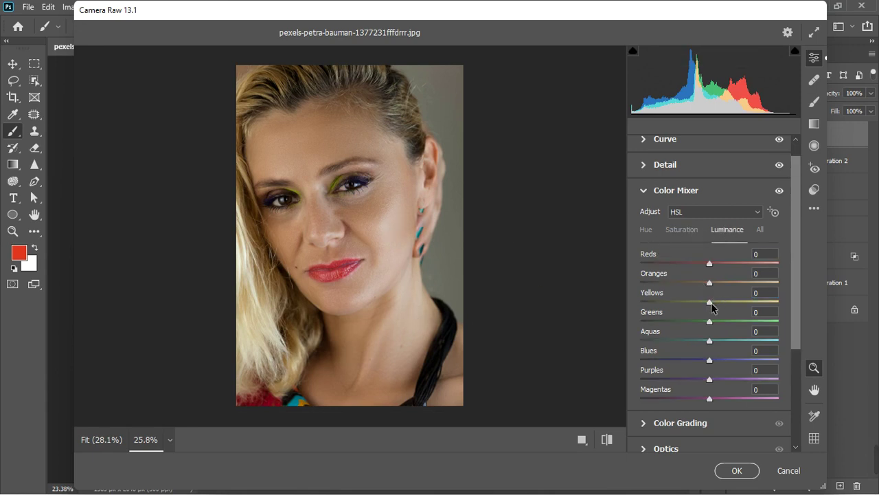
left_click_drag(710, 303, 720, 302)
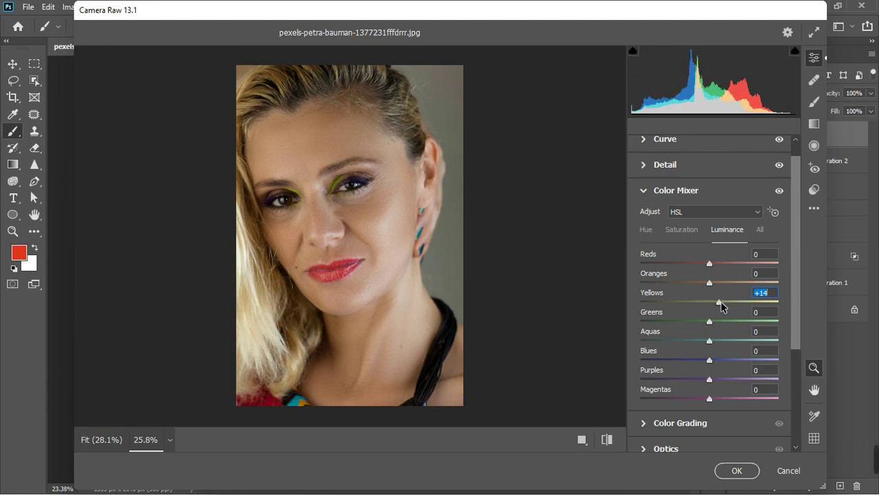
left_click_drag(721, 302, 719, 301)
left_click_drag(711, 267, 704, 269)
- Set the Color Mixer hue to +23 for Reds and -6 for Oranges
left_click(648, 230)
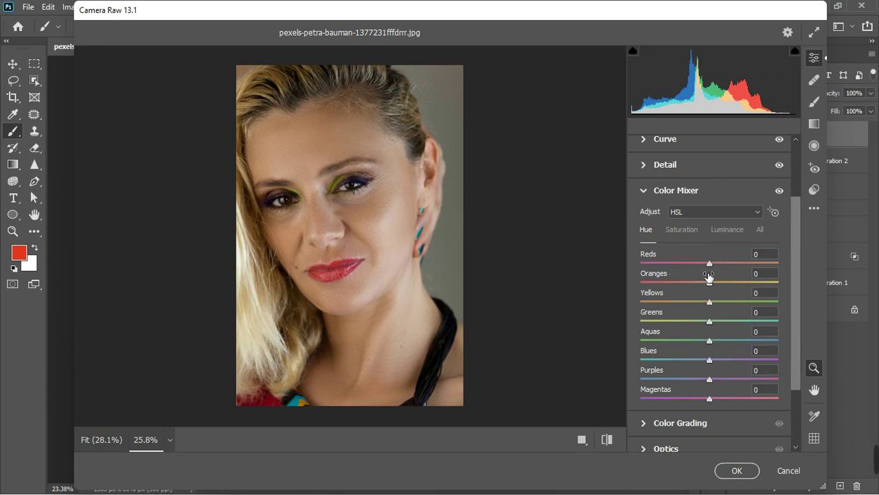
left_click_drag(718, 264, 721, 284)
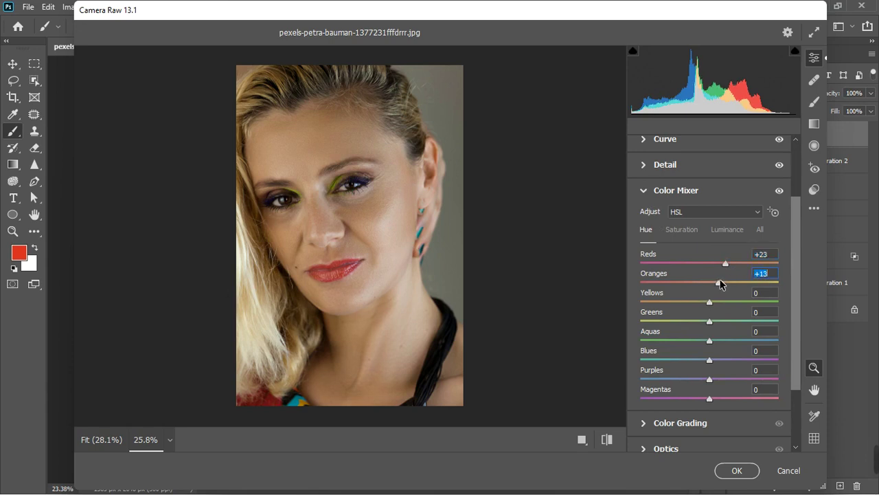
left_click_drag(721, 283, 708, 293)
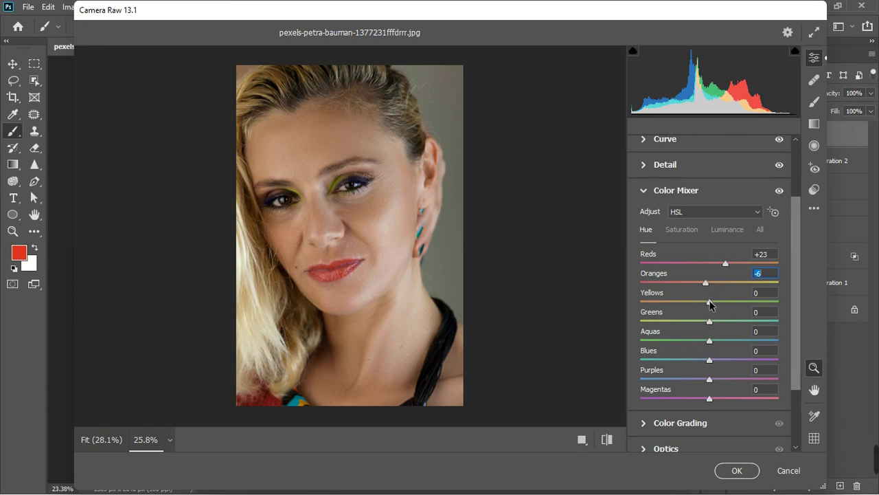
- Set the Color Mixer hue to +11 for Reds and +7 for Oranges
left_click_drag(706, 287, 714, 284)
left_click_drag(726, 264, 717, 264)
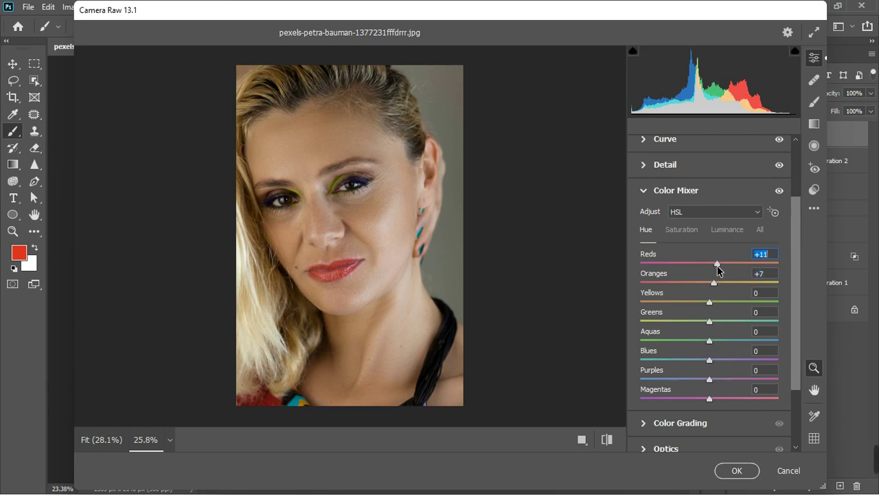
left_click(648, 196)
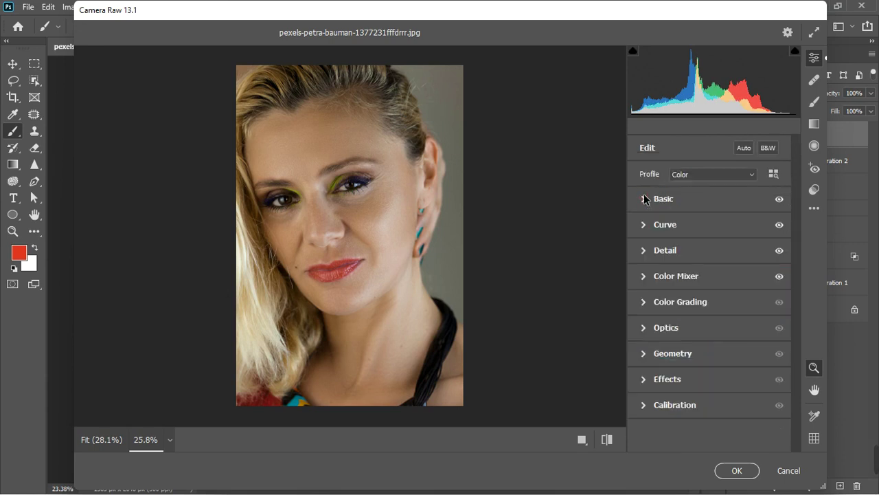
- Set the Calibration hue to +20 for Red Primary, -22 for Blue Primary and +21 for Green Primary
left_click(644, 405)
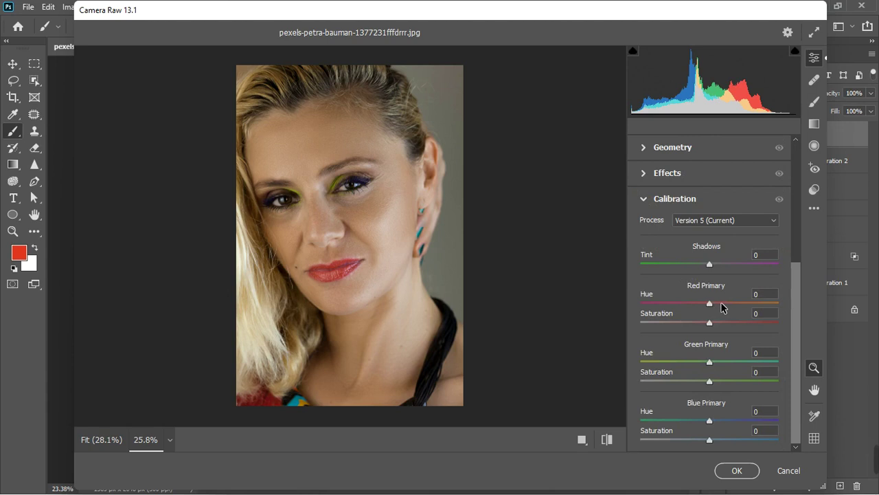
left_click(714, 302)
left_click_drag(717, 301, 727, 303)
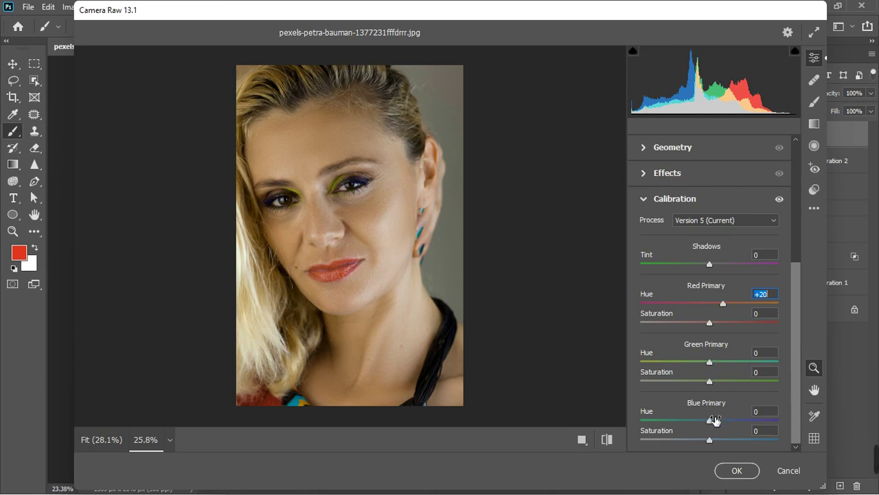
left_click_drag(709, 422, 693, 431)
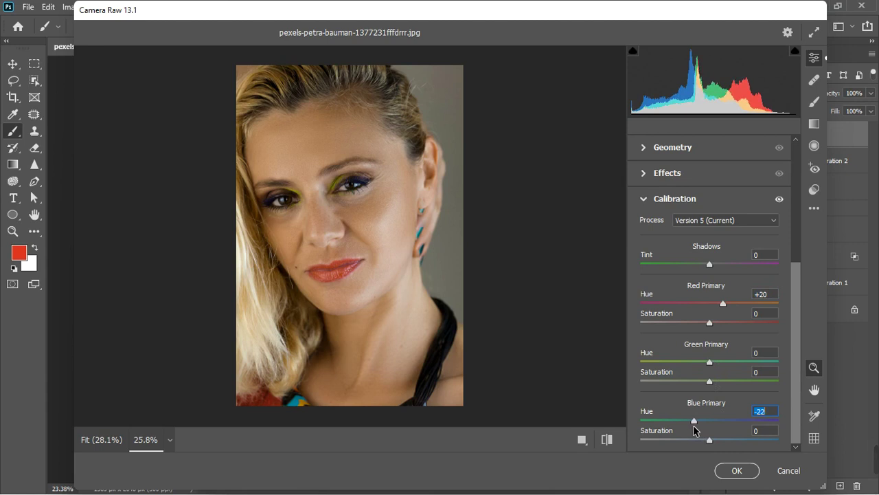
left_click(708, 364)
mouse_move(709, 365)
left_mouse_down()
mouse_move(685, 365)
mouse_move(724, 360)
left_mouse_up()
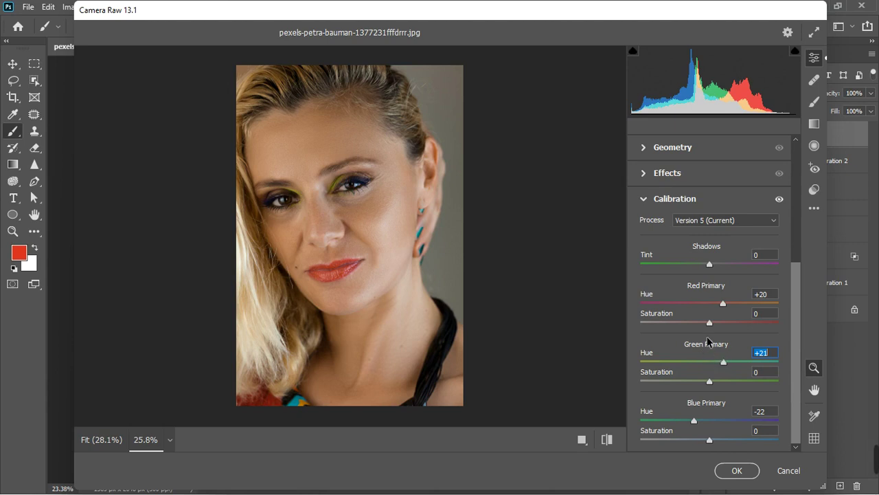
- Raise the saturation of Reds further in the Color Mixer
scroll(711, 327, "up", 5)
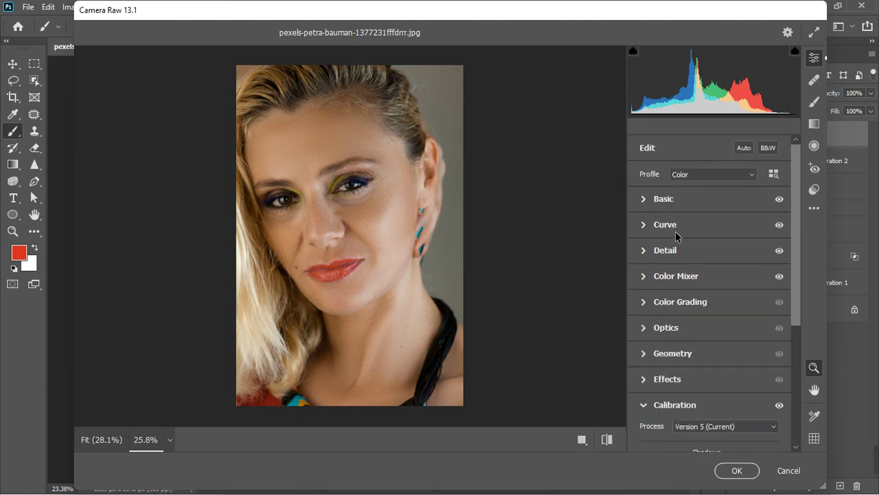
left_click(644, 278)
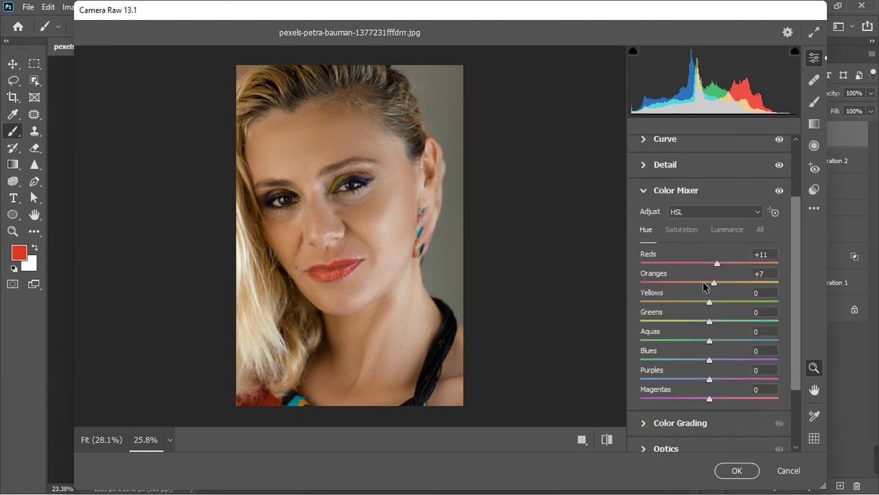
key("ctrl+alt+shift+s")
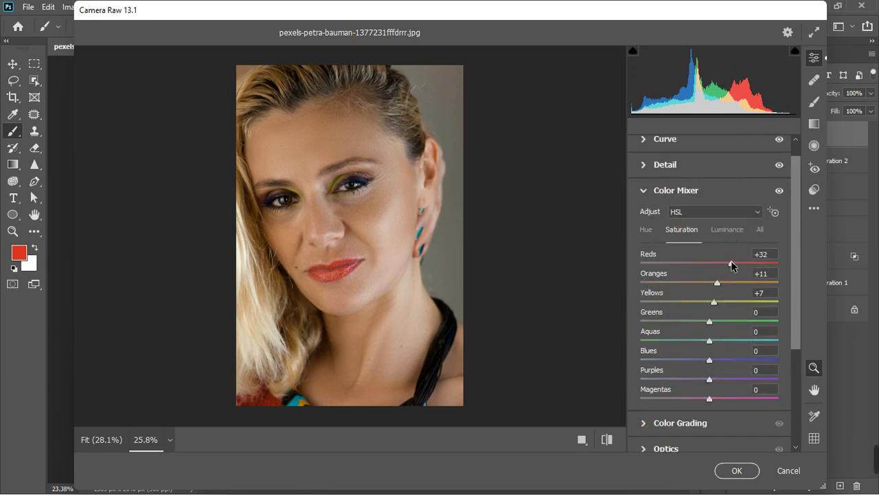
left_click_drag(731, 263, 753, 262)
left_click(644, 190)
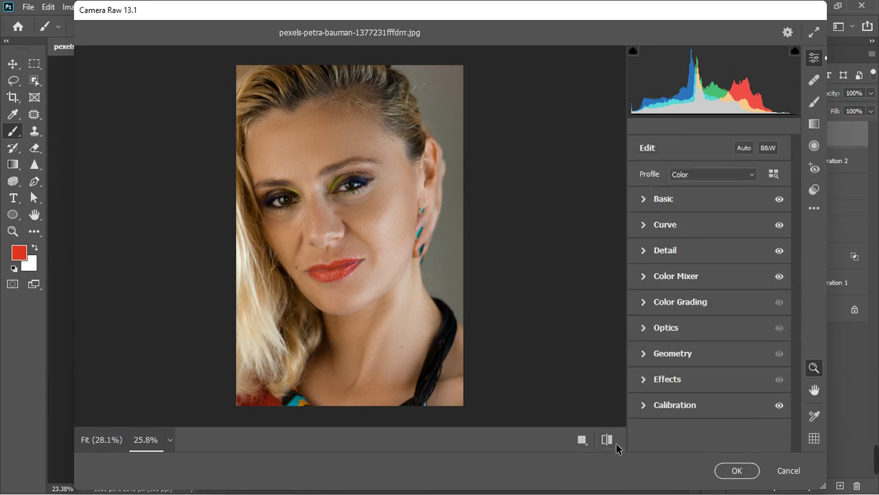
- Apply the Camera Raw adjustments to Layer 3 and compare the portrait with and without that layer
left_click(735, 471)
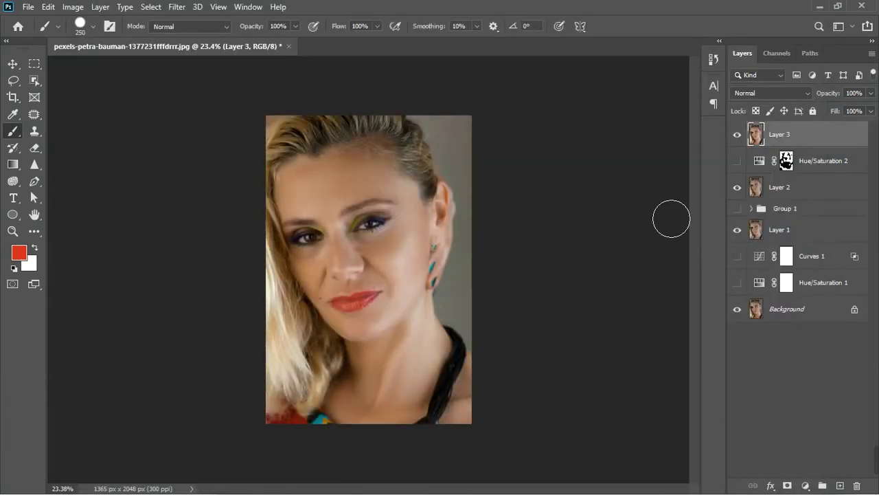
left_click(739, 136)
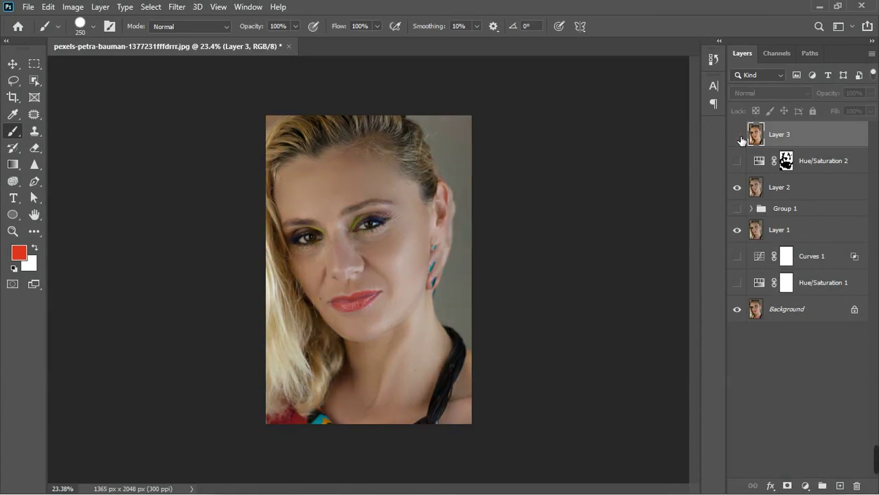
left_click(738, 135)
scroll(379, 253, "down", 2)
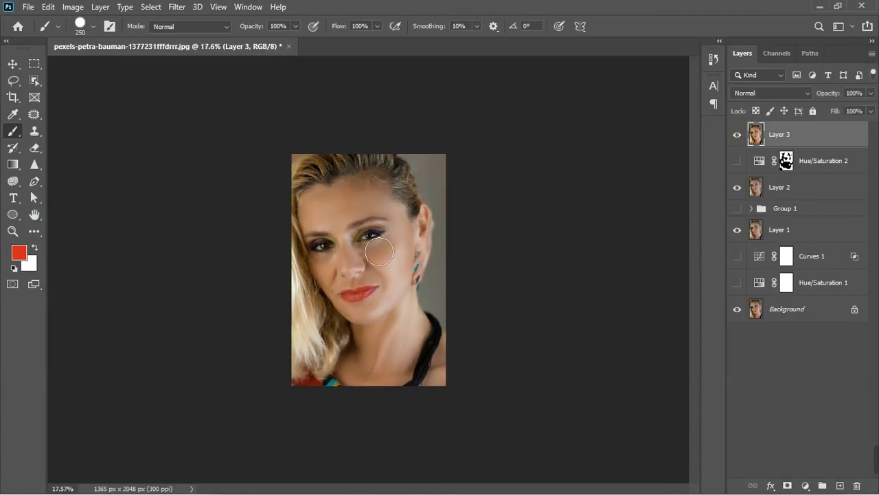
scroll(379, 252, "up", 3)
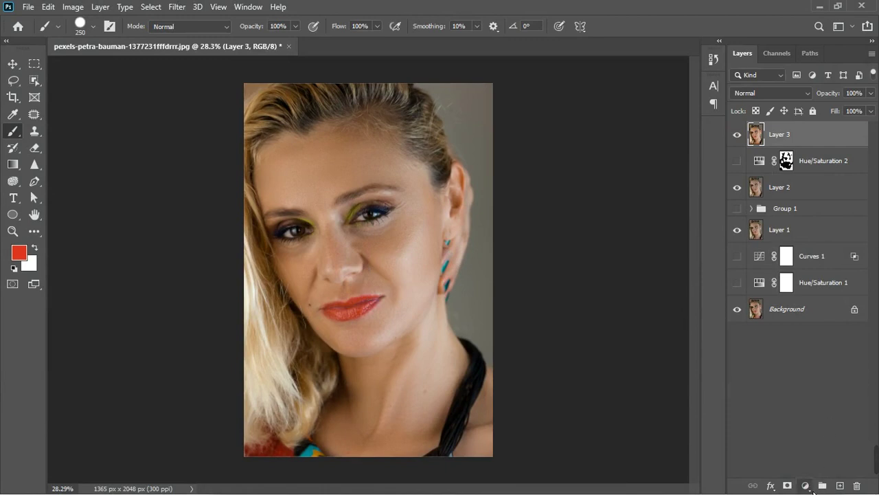
- Add a Color Balance adjustment layer above Layer 3 and set its Highlights to +10 Magenta-Green and -5 Yellow-Blue
left_click(806, 486)
left_click(830, 374)
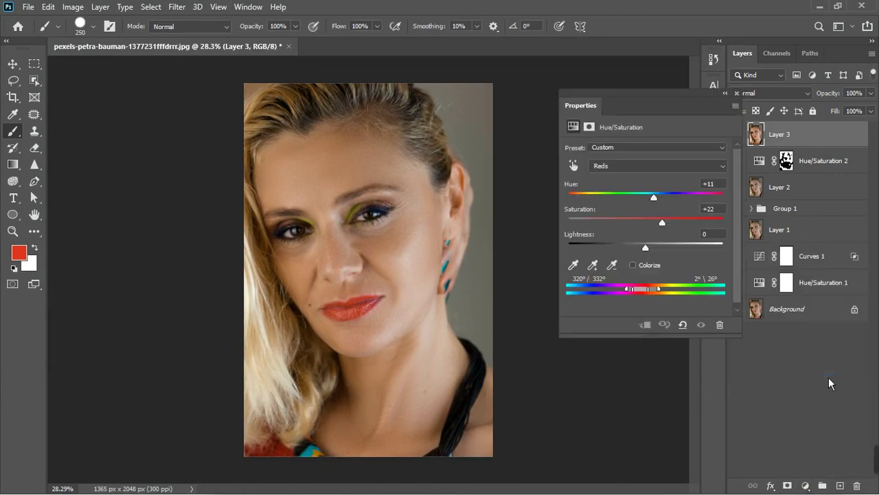
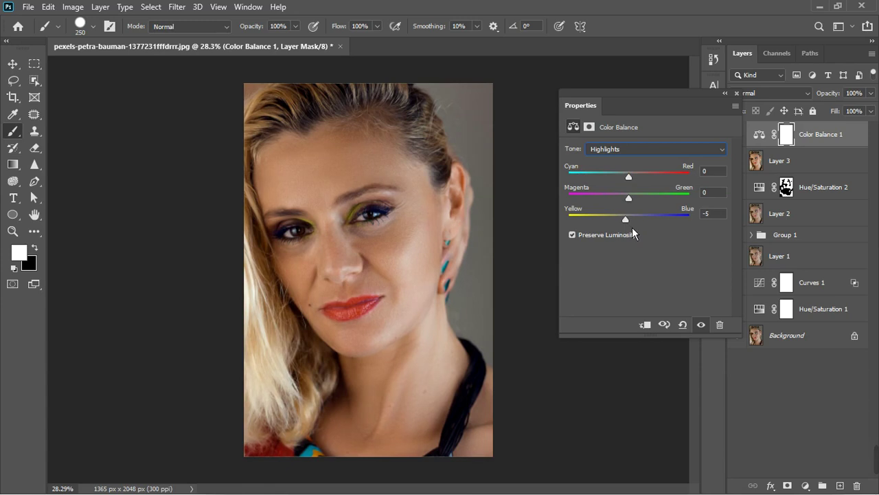
left_click(639, 195)
left_click_drag(634, 203, 644, 203)
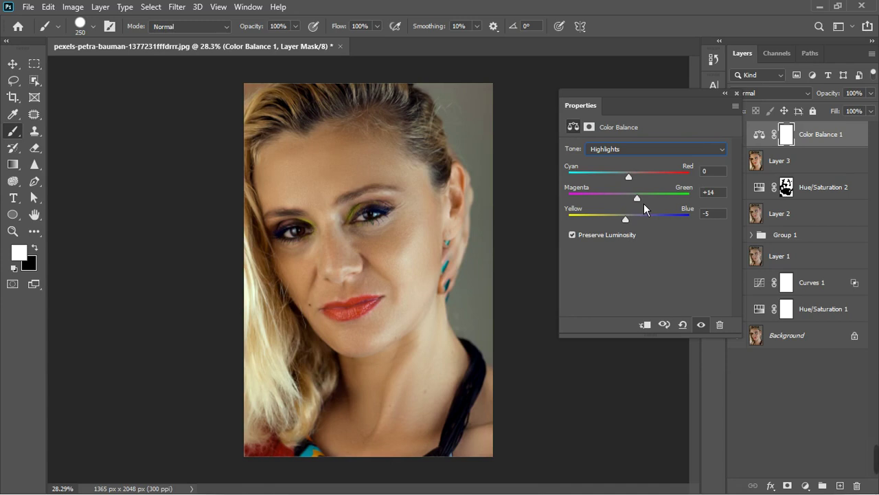
mouse_move(643, 203)
left_mouse_down()
mouse_move(628, 205)
mouse_move(641, 204)
left_mouse_up()
key("Down")
left_click_drag(632, 182, 628, 182)
- Slightly adjust the Yellow-Blue, Cyan-Red and Magenta-Green balance of the Midtones in the Color Balance layer
left_click(639, 149)
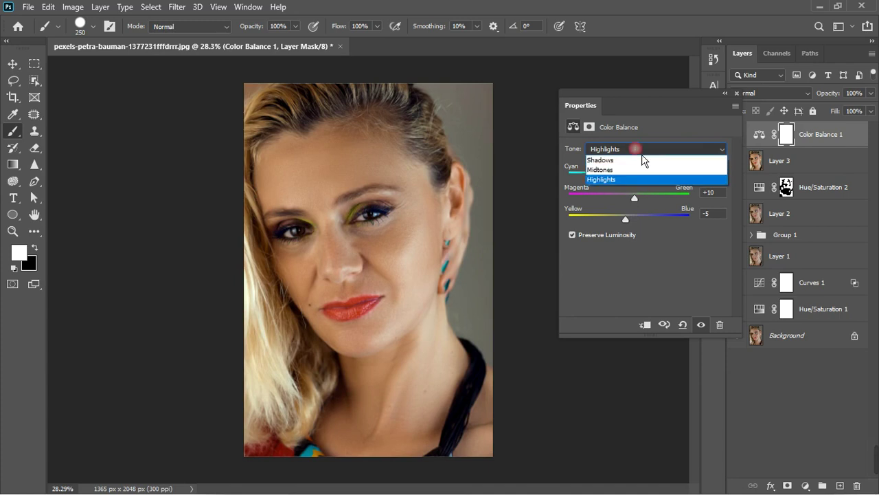
left_click(629, 175)
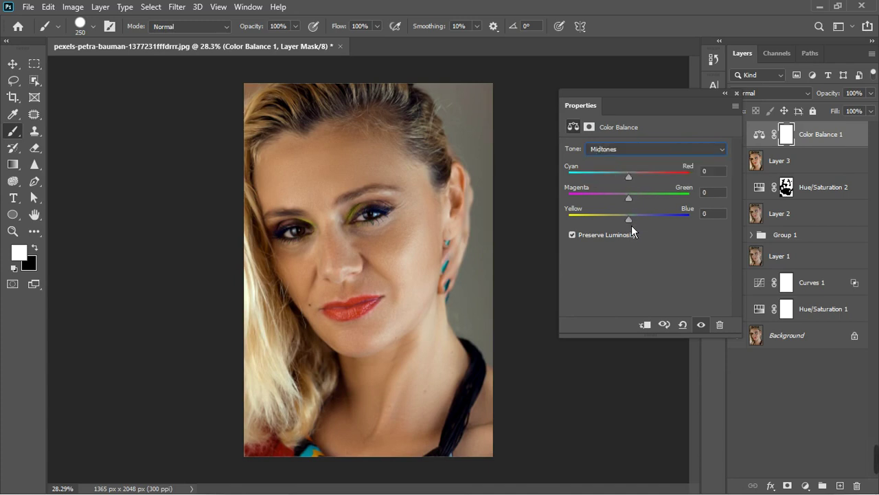
left_click_drag(635, 225, 634, 224)
left_click_drag(636, 183, 639, 183)
mouse_move(636, 206)
left_mouse_down()
mouse_move(628, 206)
mouse_move(637, 205)
left_mouse_up()
left_click(741, 98)
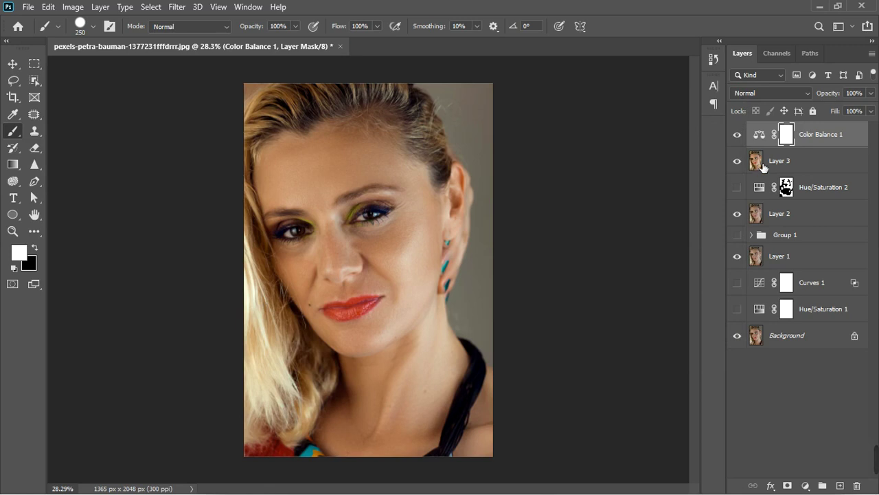
- Compare the portrait with and without the Color Balance layer at different magnifications
left_click(740, 136)
left_click(741, 137)
scroll(433, 247, "down", 3)
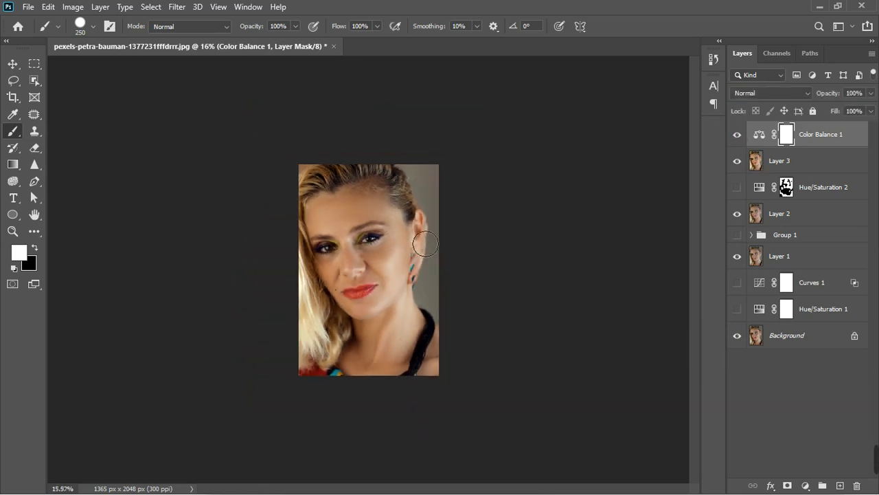
scroll(422, 285, "up", 1)
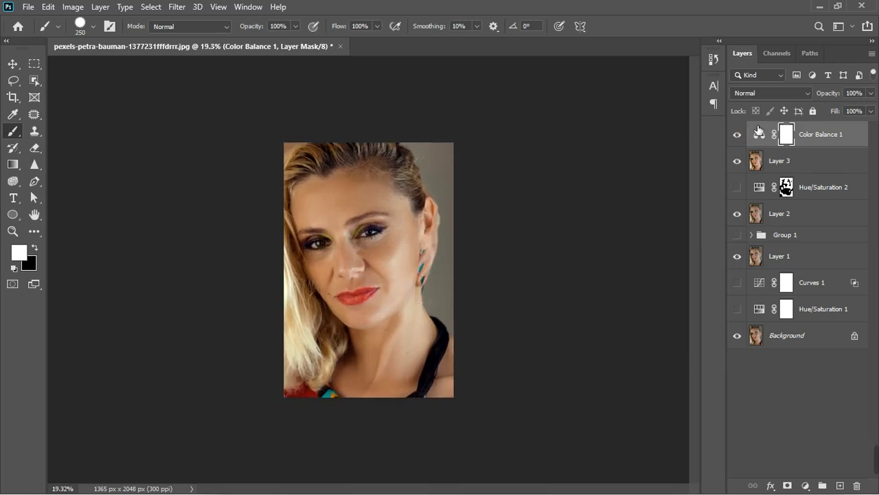
left_click(739, 137)
left_click(739, 137)
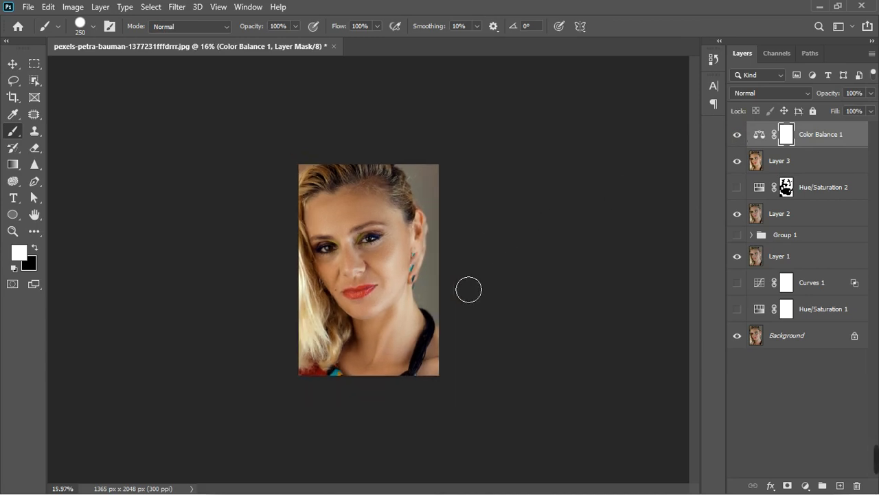
scroll(395, 259, "up", 2)
scroll(405, 267, "up", 1)
scroll(405, 267, "down", 1)
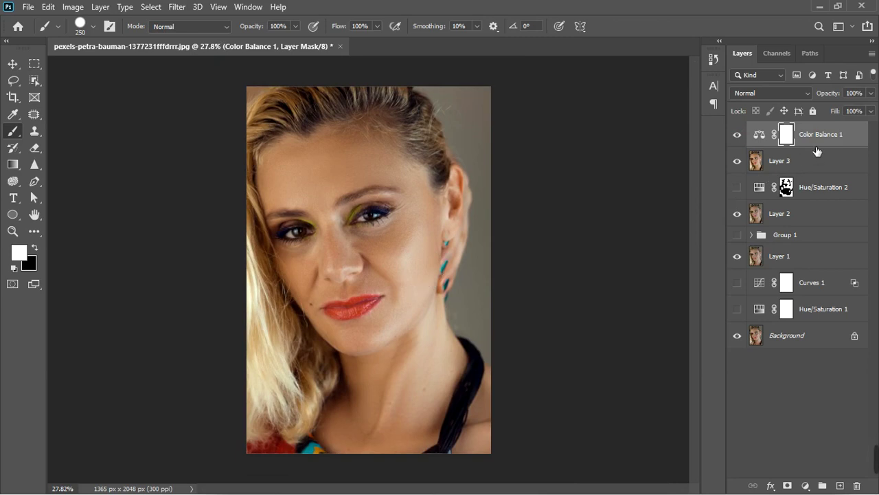
- Stamp all visible layers into a new top layer and hide every layer above Background
key("ctrl+shift+alt+e")
left_click_drag(740, 164, 740, 282)
left_click(737, 282)
left_click(737, 135)
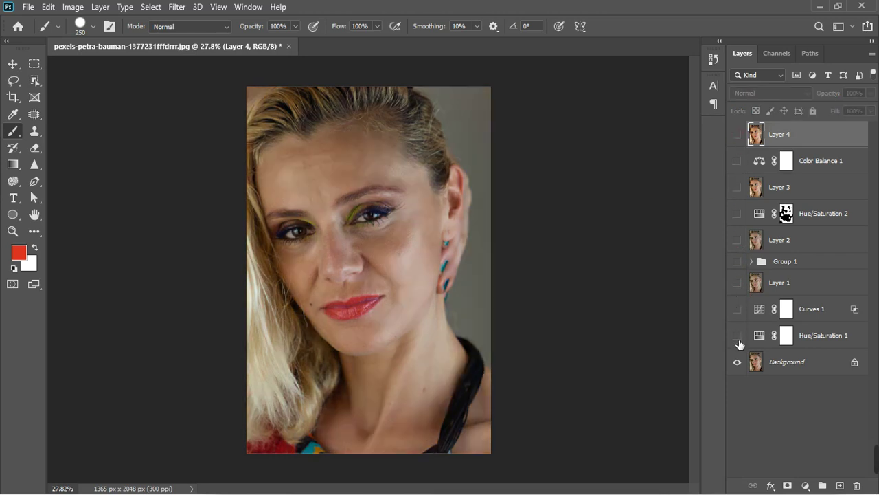
- Show Layer 1, Layer 2, Layer 3 and the merged top layer again, one after another
left_click(737, 282)
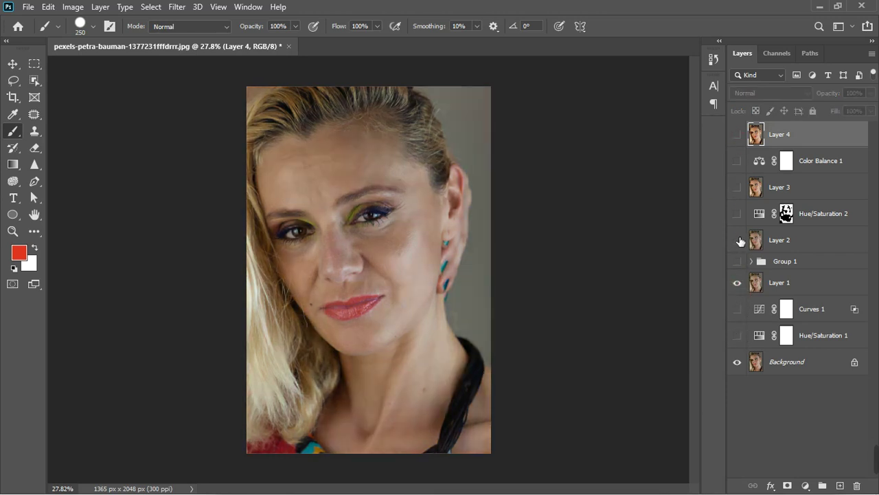
left_click(740, 240)
left_click(738, 187)
left_click(737, 134)
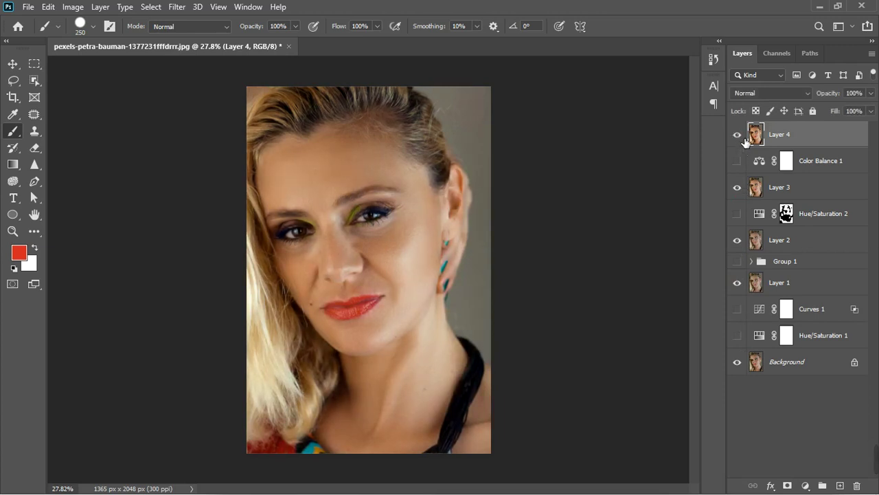